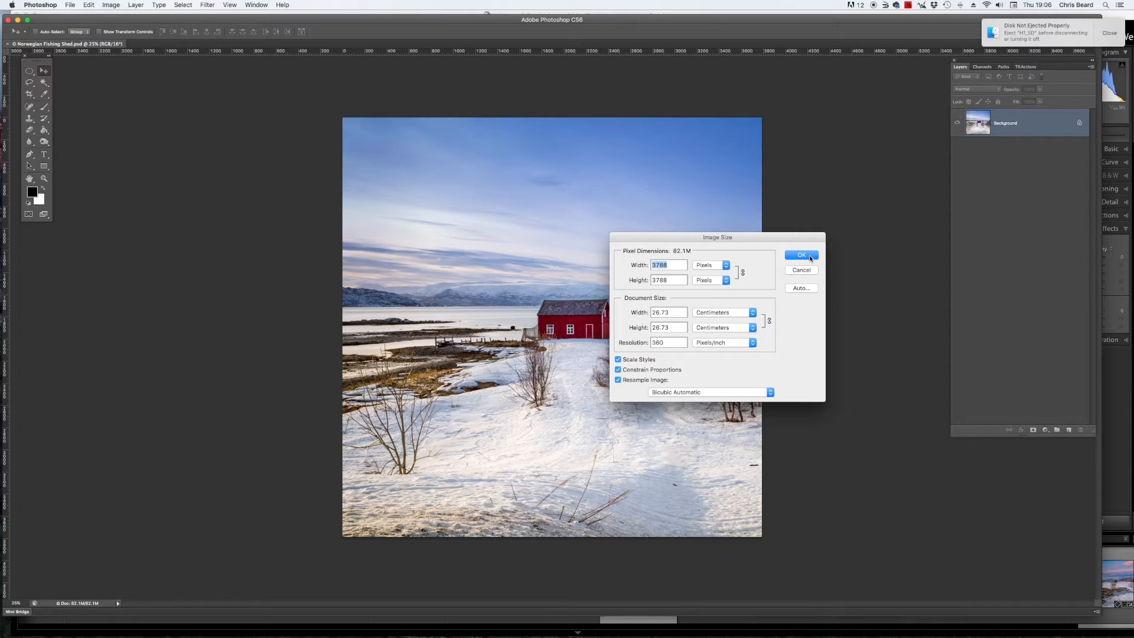
Resample the photo to 900 by 900 pixels at 72 pixels/inch using Bicubic (best for smooth gradients)
left_click(809, 256)
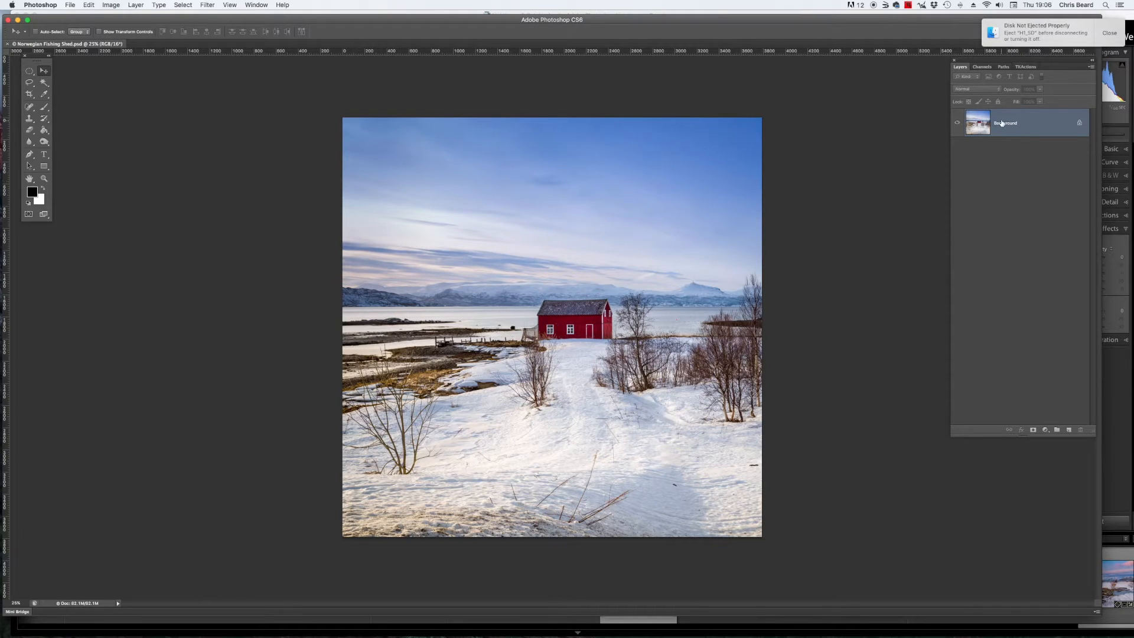
left_click(110, 5)
left_click(126, 83)
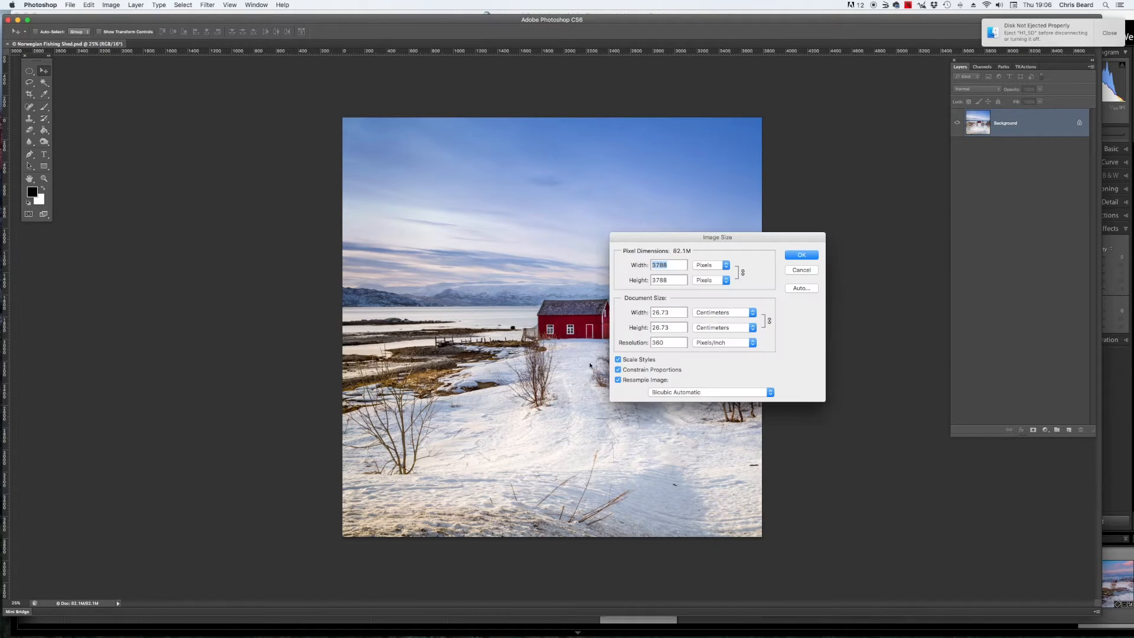
double_click(655, 342)
type("72")
left_click(616, 269)
type("900")
left_click(770, 393)
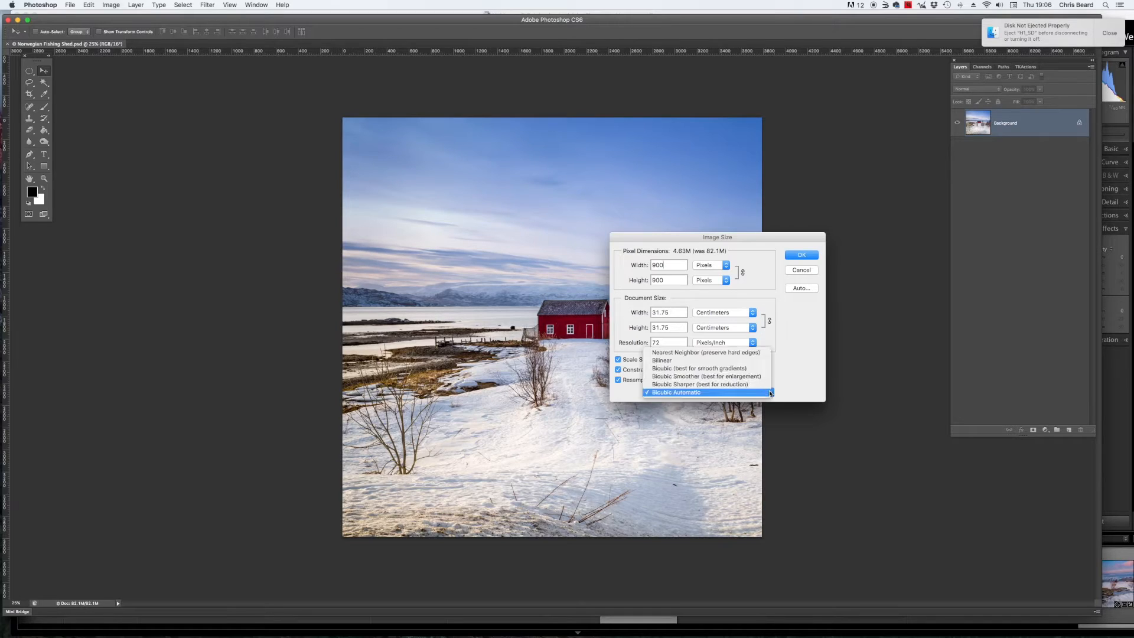
left_click(726, 370)
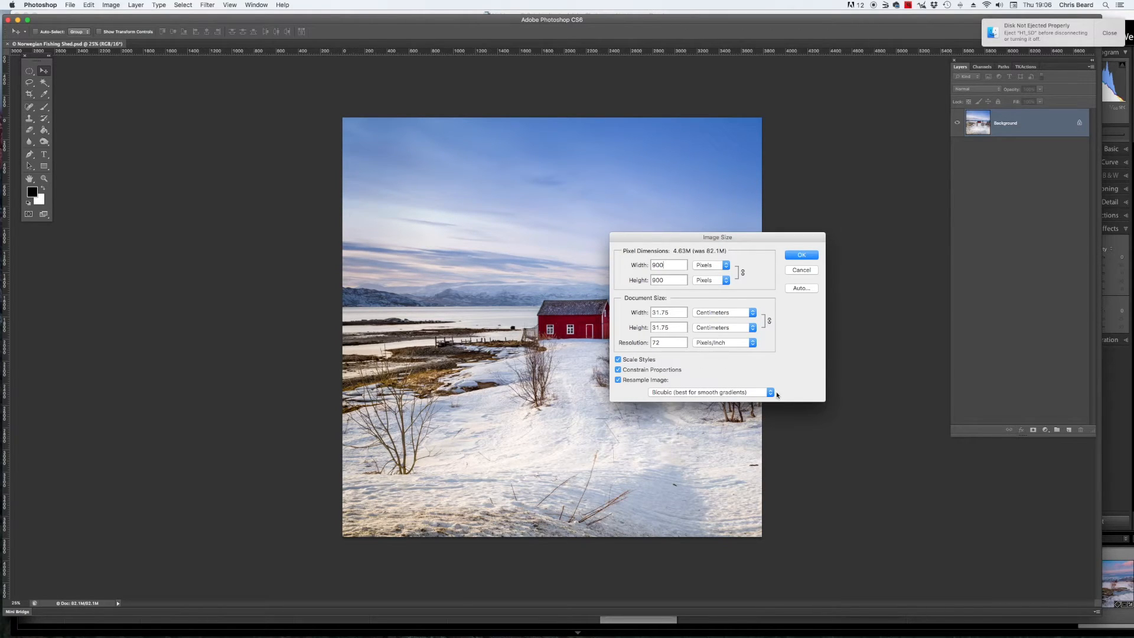
left_click(803, 255)
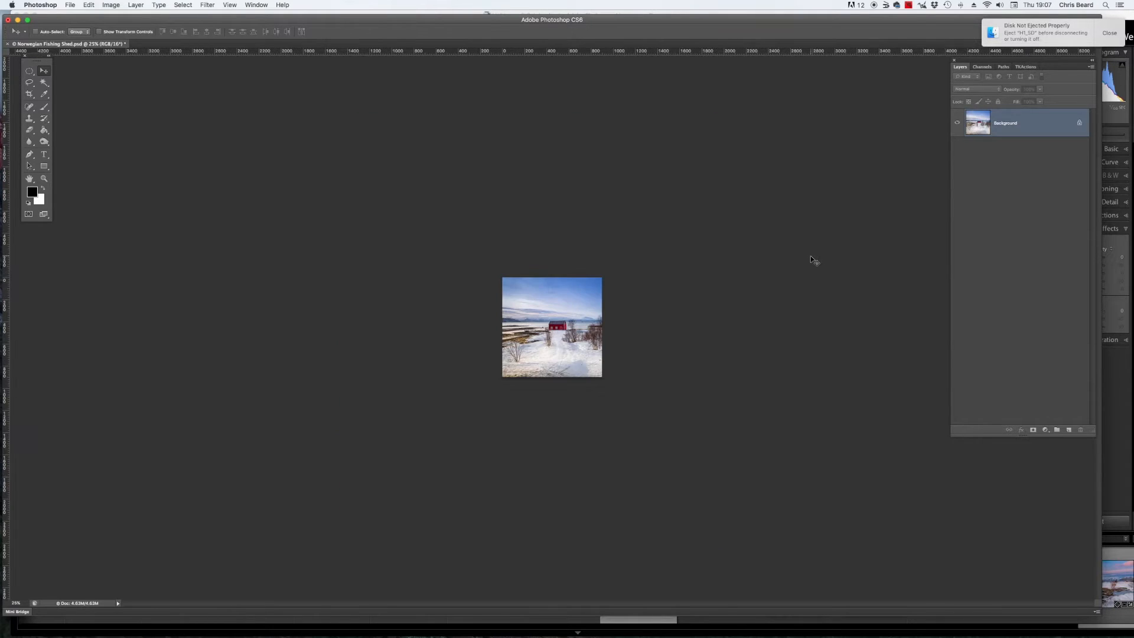
Duplicate the Background layer, viewing the resized photo at 100%
left_click(43, 178)
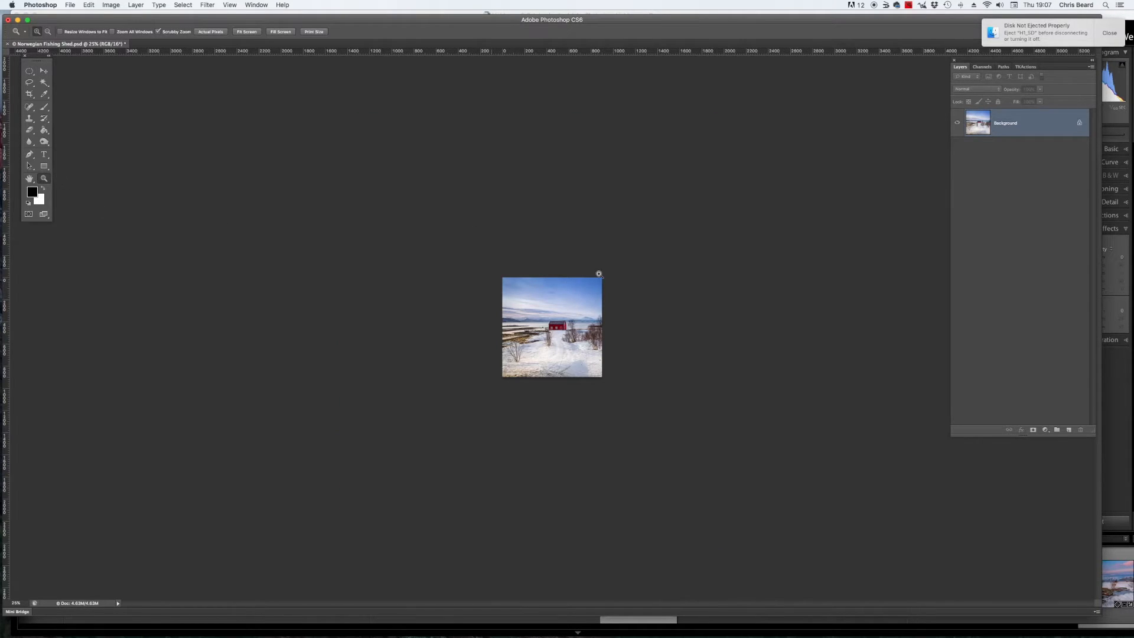
left_click(573, 303)
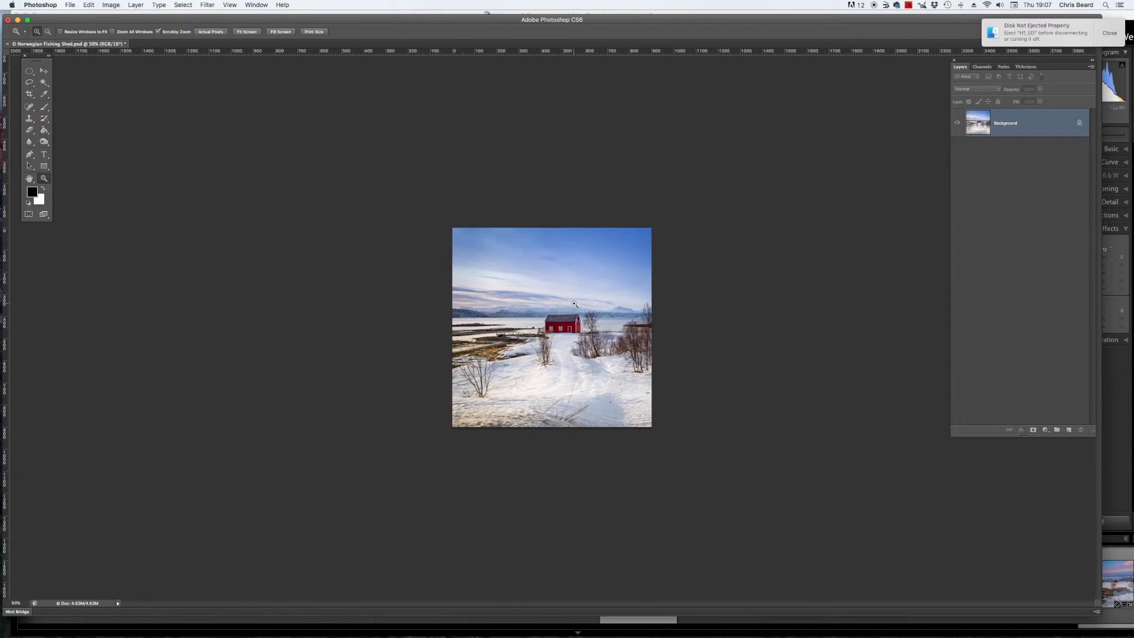
left_click(574, 304)
left_click(829, 331)
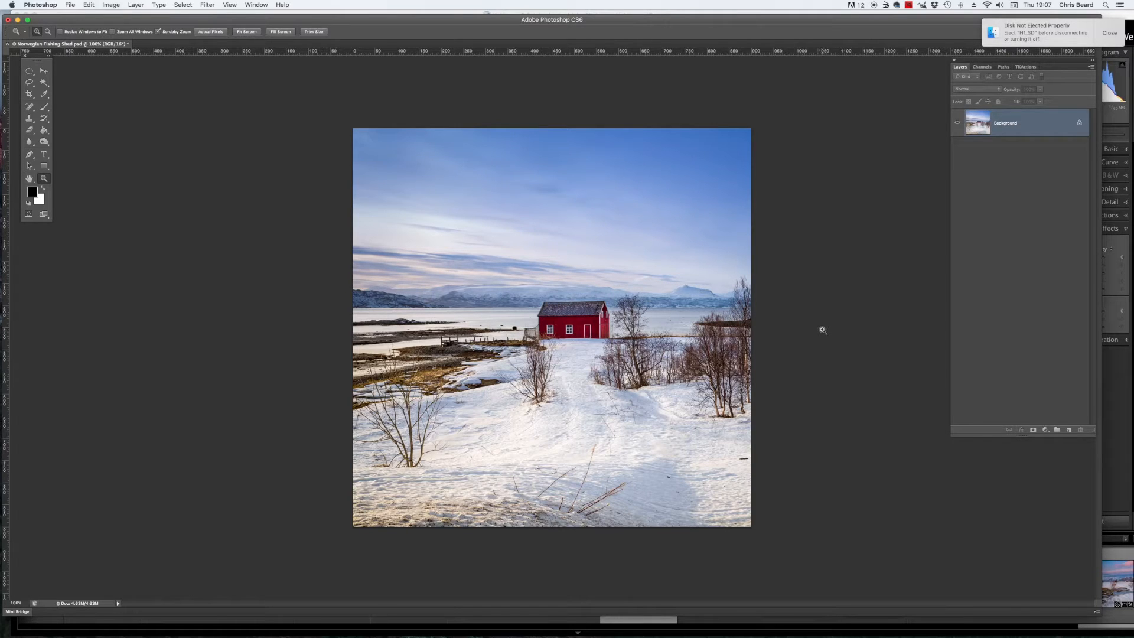
left_click_drag(979, 123, 1069, 431)
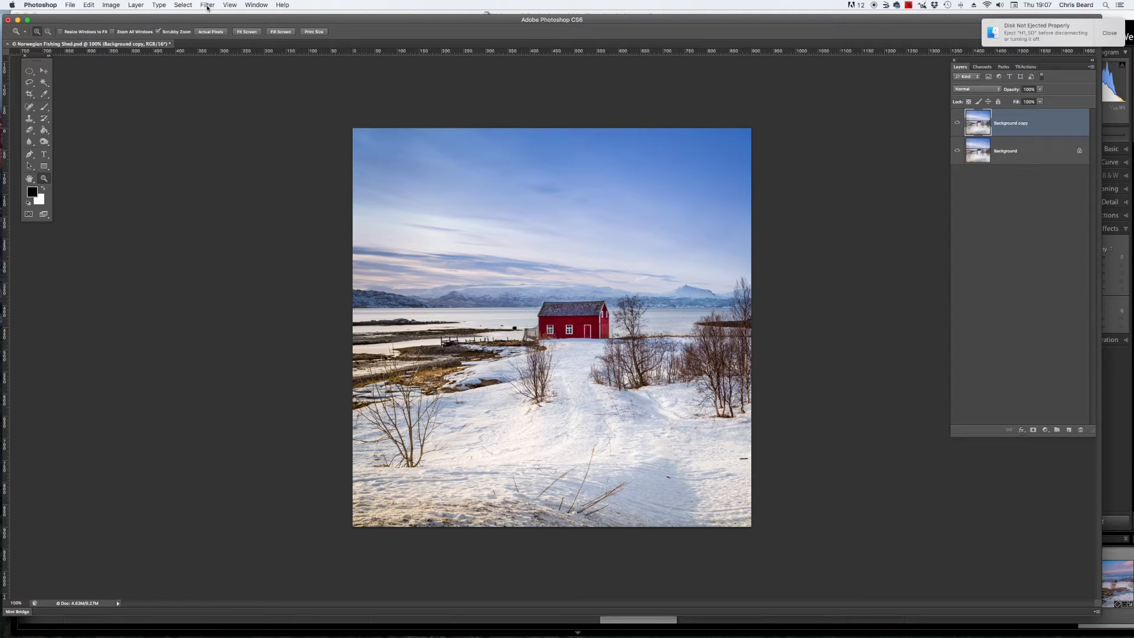
Apply Smart Sharpen to the duplicated layer with amount 99%, radius 0.7 px and Gaussian Blur removal
left_click(207, 6)
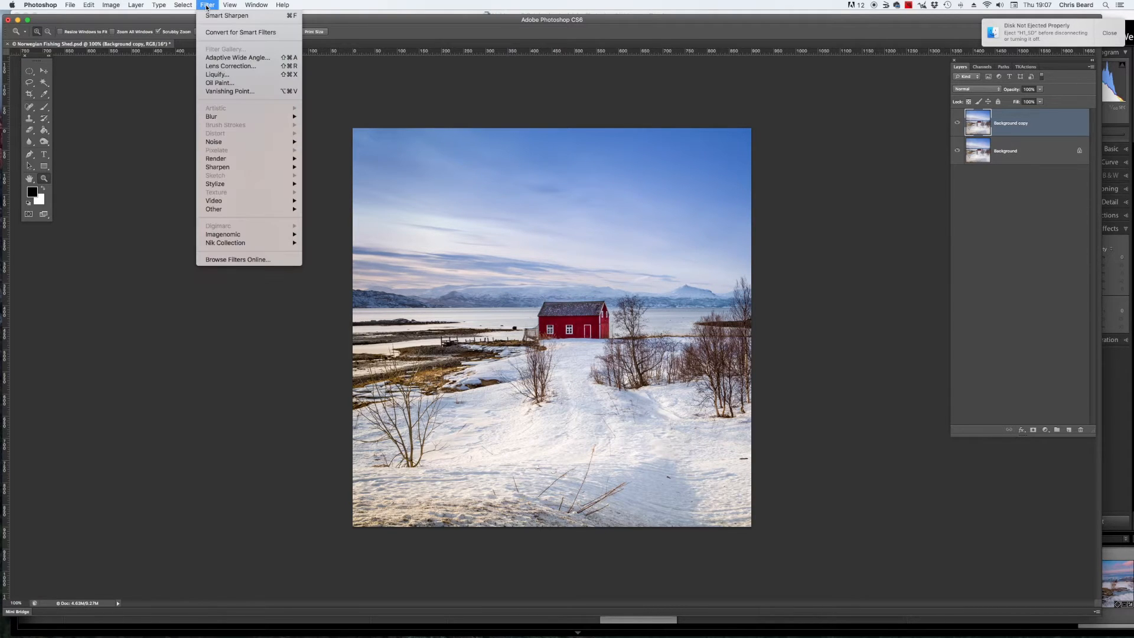
mouse_move(245, 168)
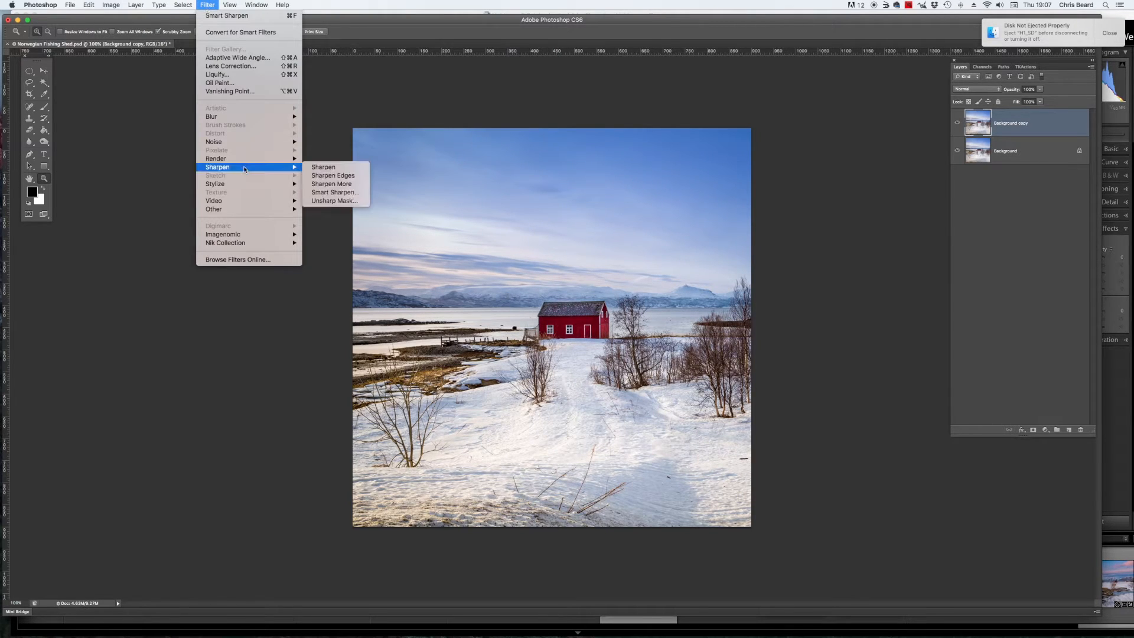
left_click(348, 193)
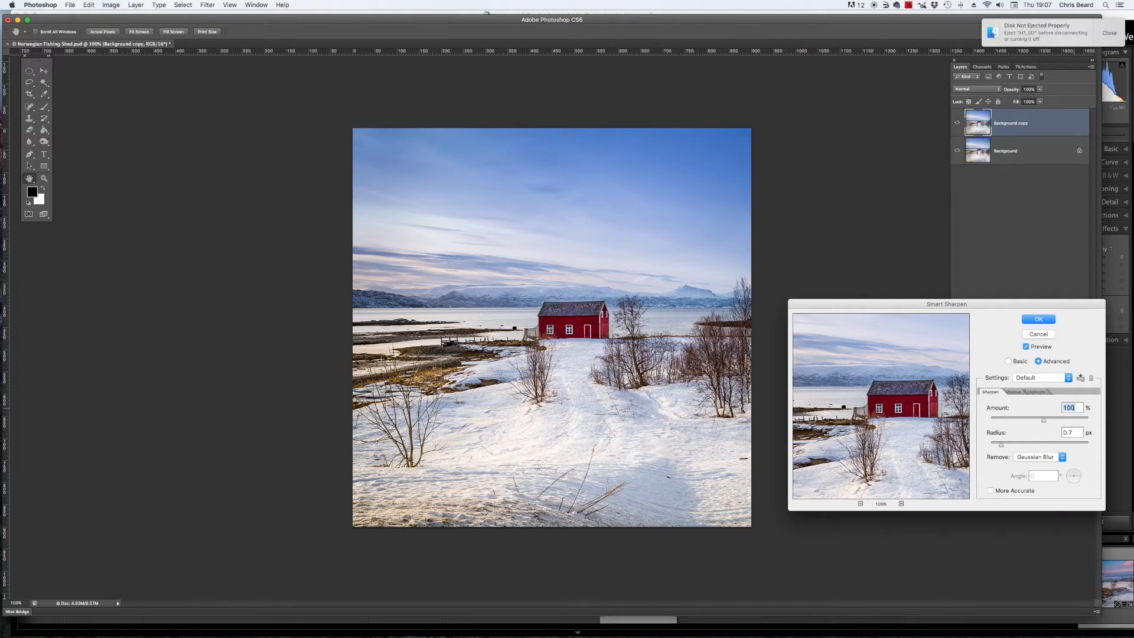
key("Down")
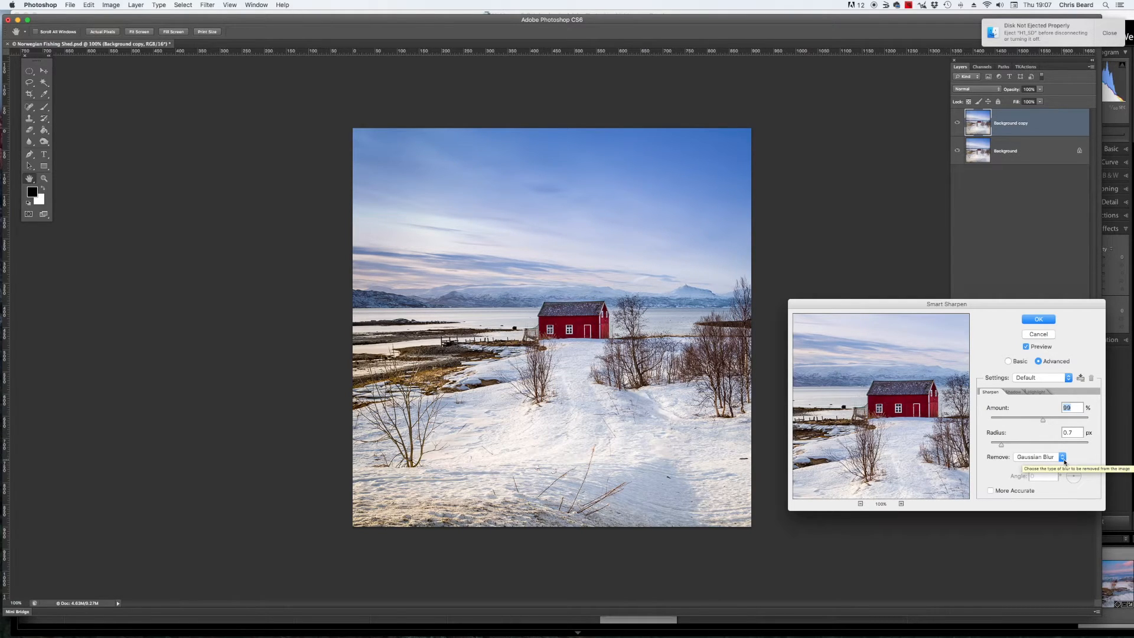
left_click(1048, 319)
key("z")
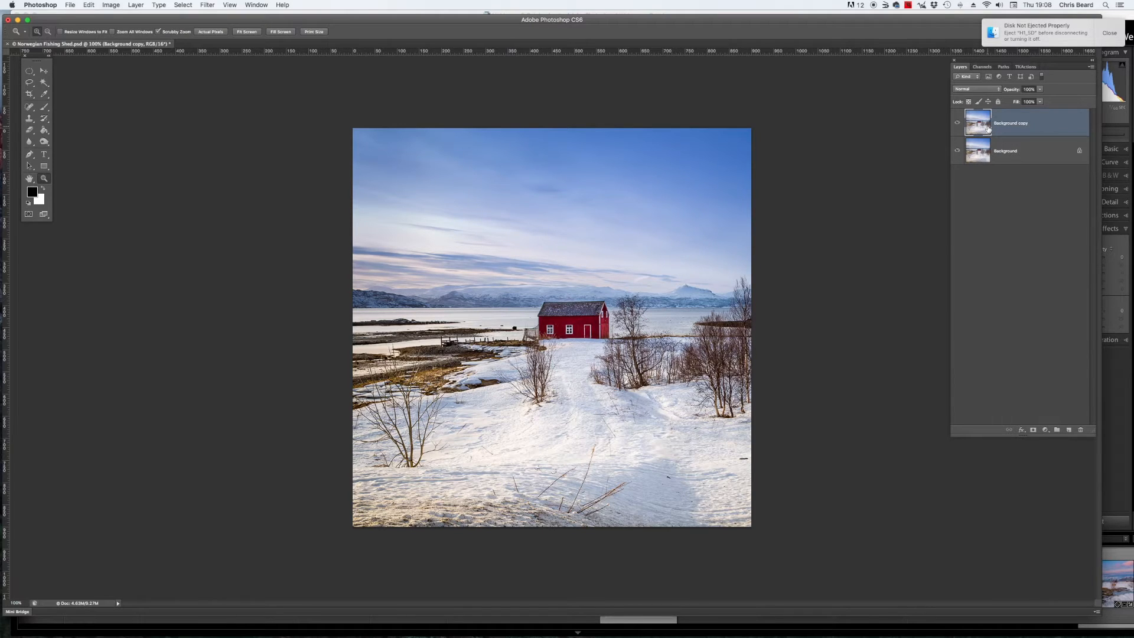
Reduce the sharpened copy's opacity slightly and flatten the image into a single layer
left_click(1041, 90)
left_click_drag(1043, 101, 1033, 102)
left_click_drag(1032, 102, 1035, 101)
left_click(1092, 69)
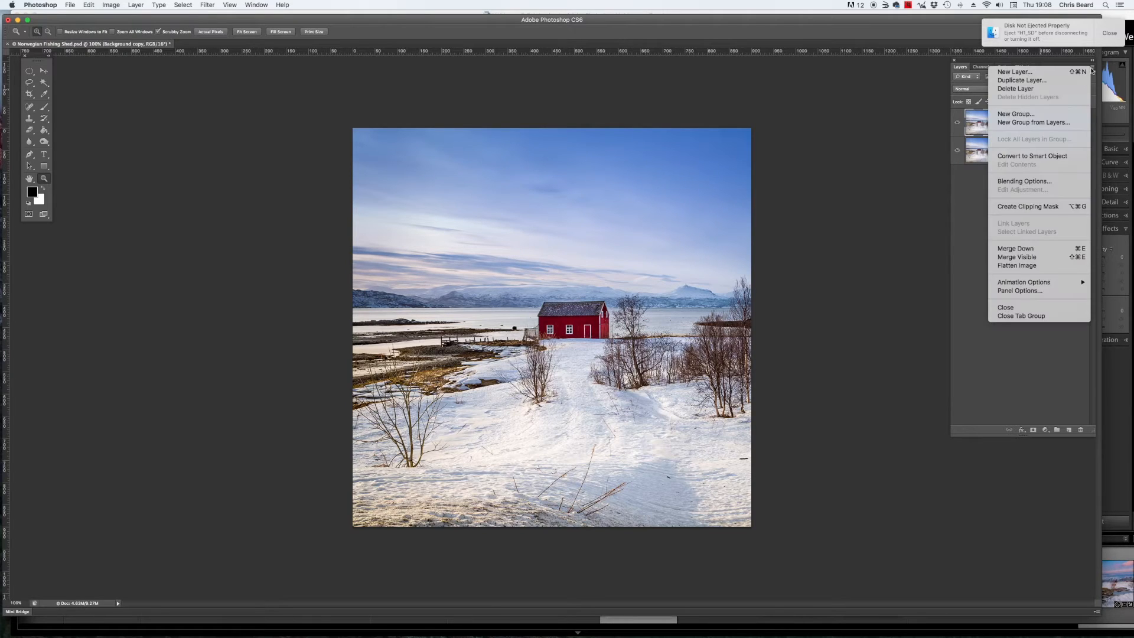
left_click(1024, 267)
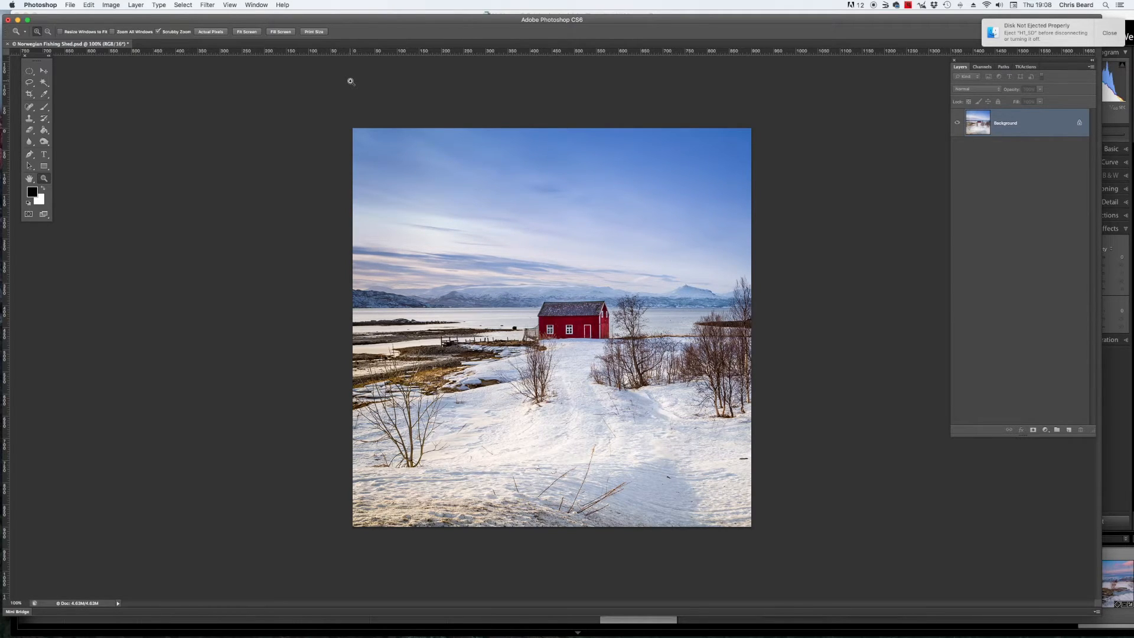
Add a 2 px black stroke inside the edge of the whole image, using default colours, and clear the selection
left_click(192, 6)
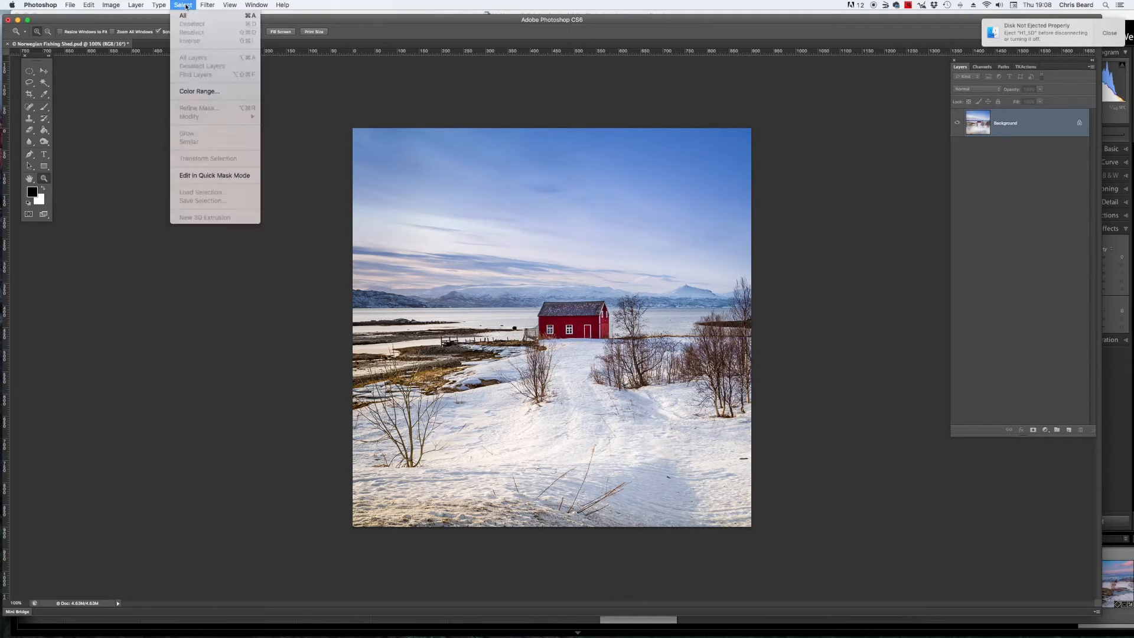
left_click(188, 14)
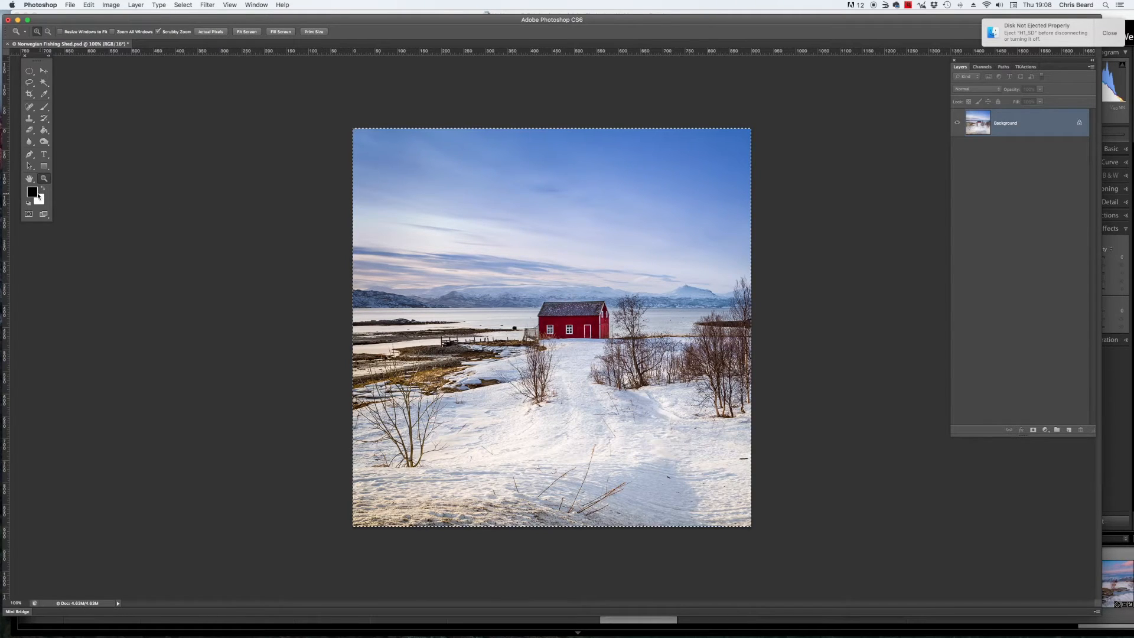
left_click(28, 203)
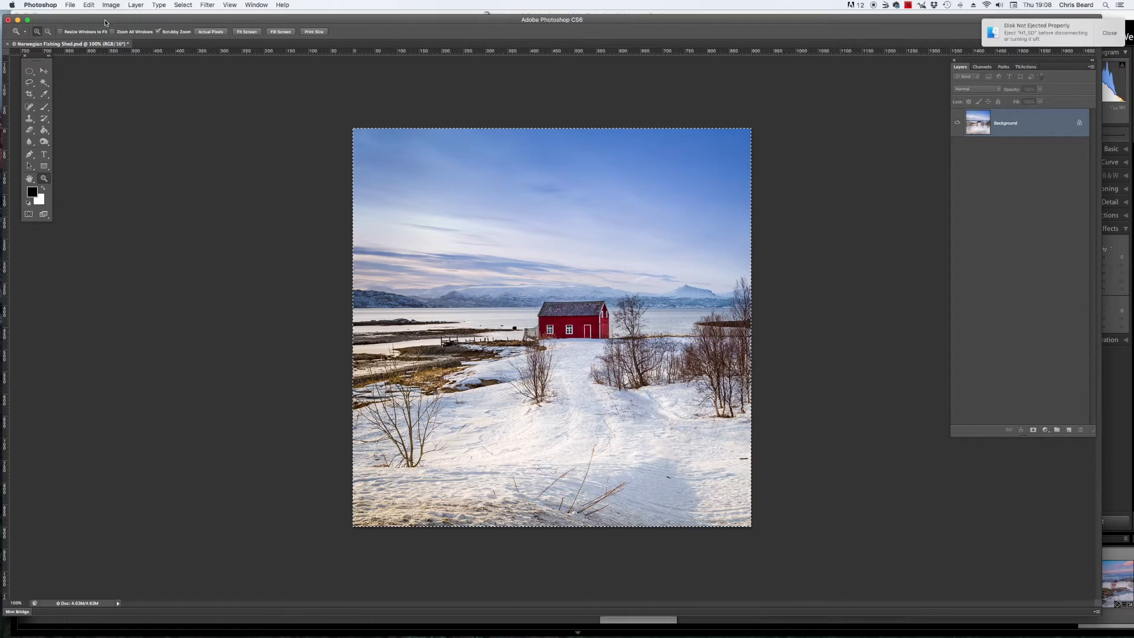
left_click(90, 5)
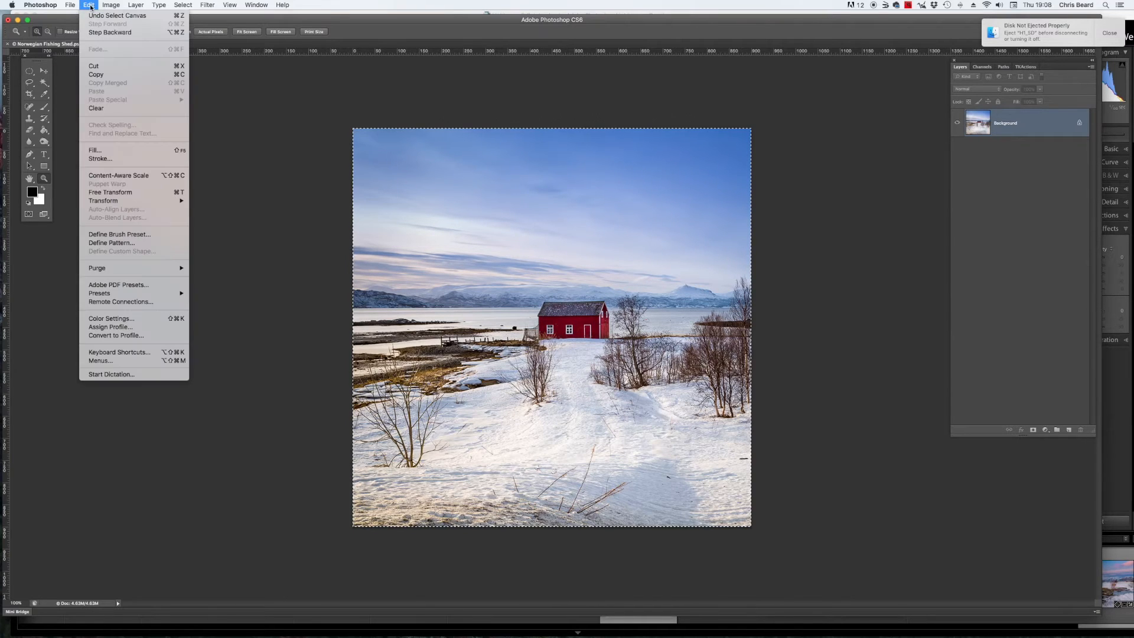
left_click(95, 115)
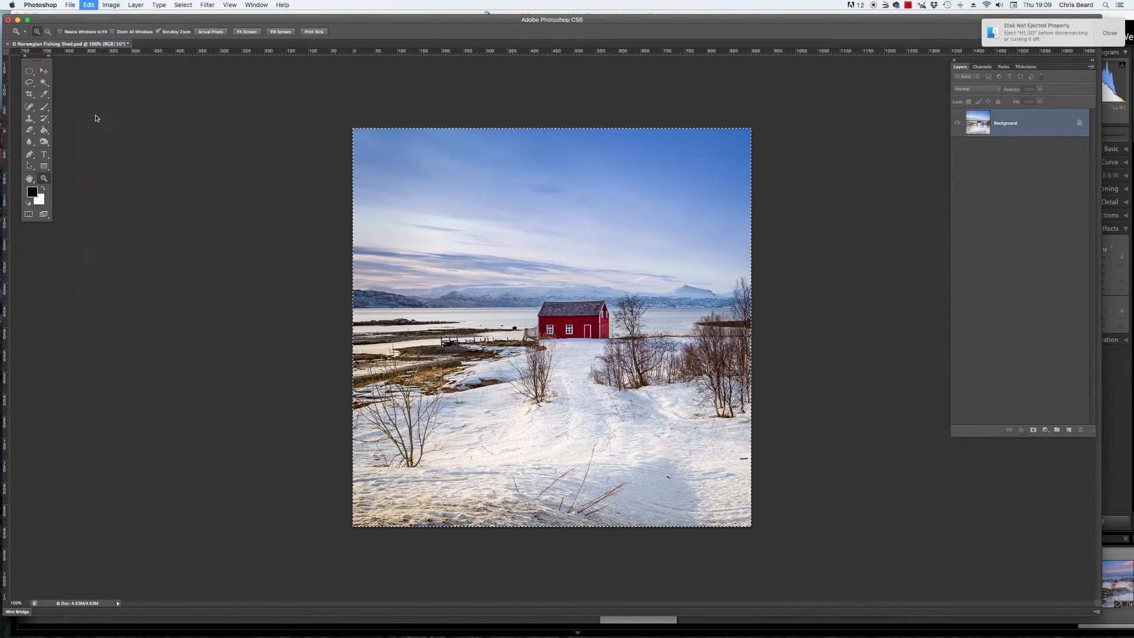
left_click(92, 5)
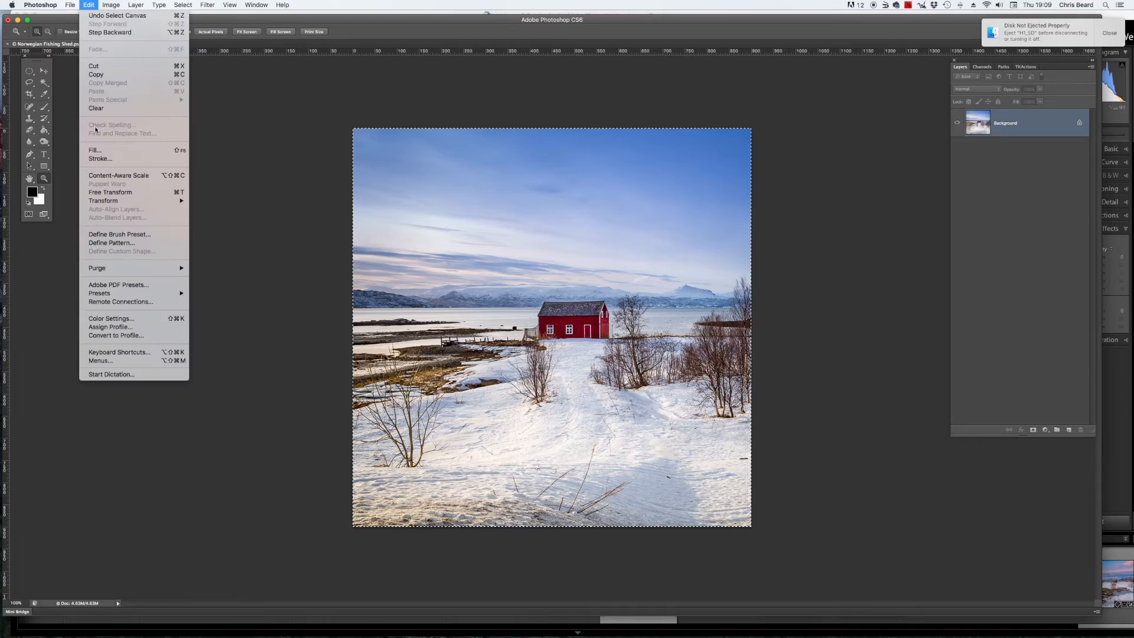
left_click(94, 159)
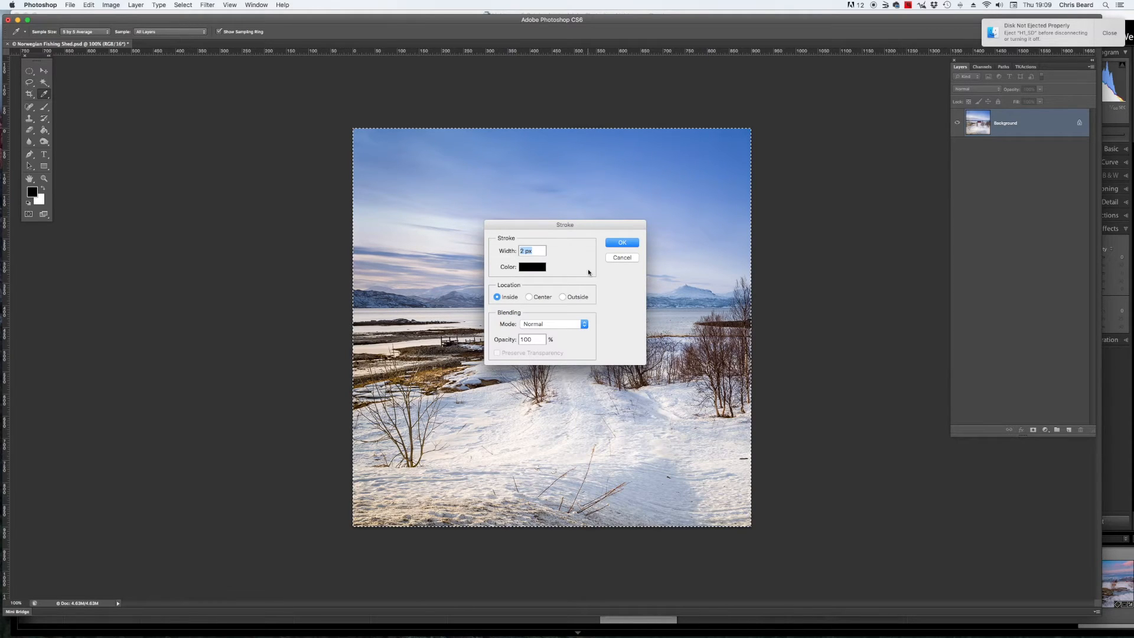
left_click(622, 243)
key("z")
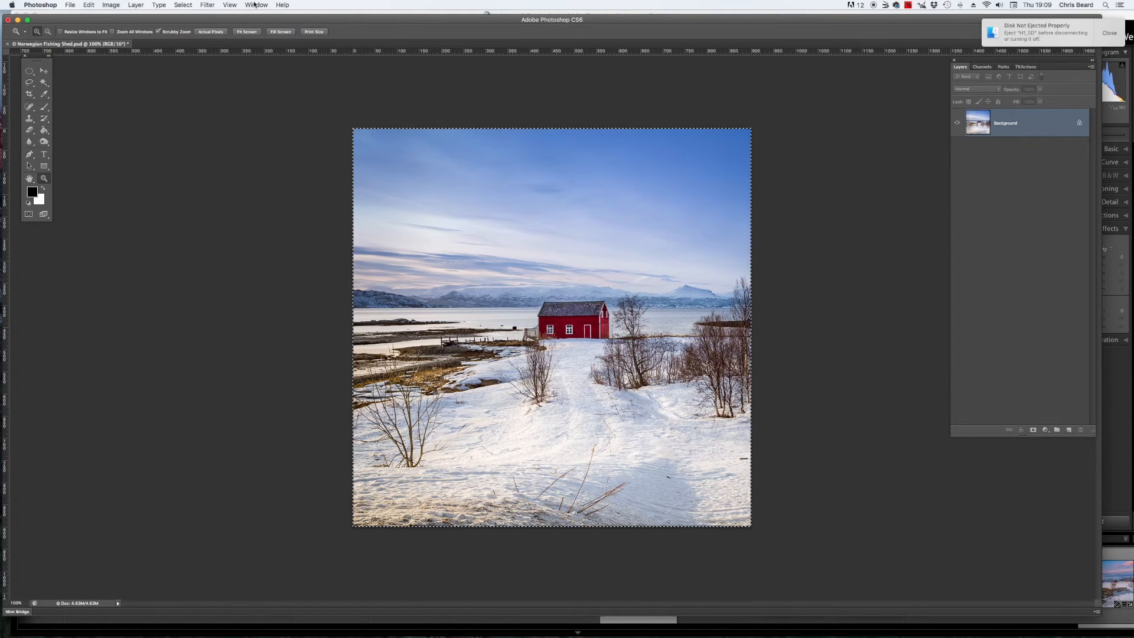
left_click(185, 5)
left_click(189, 24)
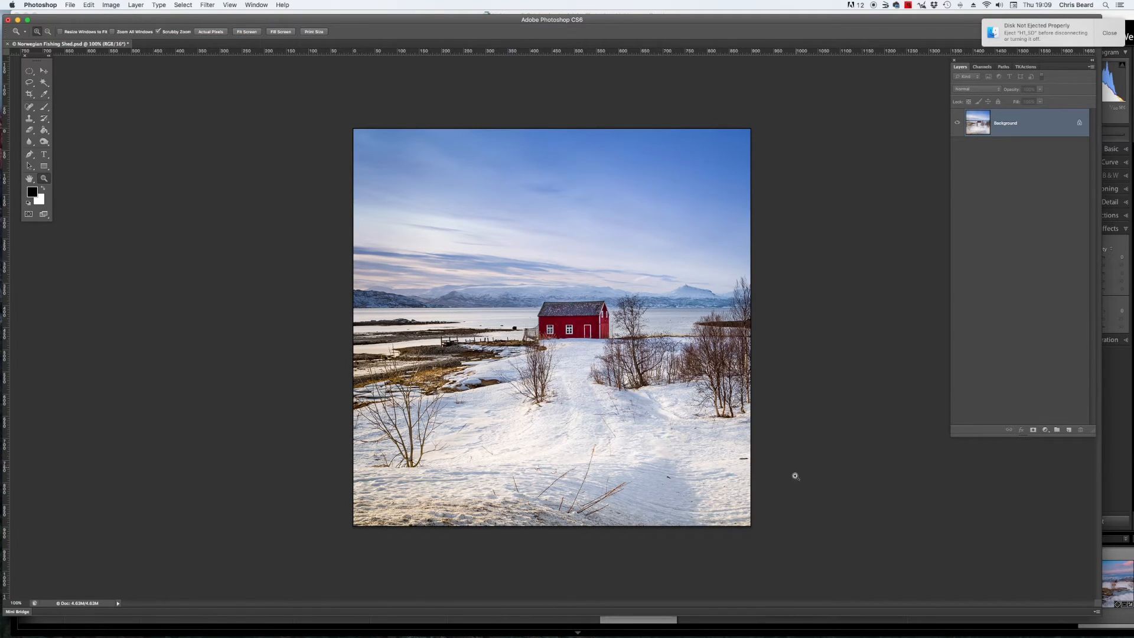
Extend the canvas by 300 pixels in both width and height around the centred photo, with a white extension colour
left_click(45, 190)
left_click(110, 5)
left_click(131, 92)
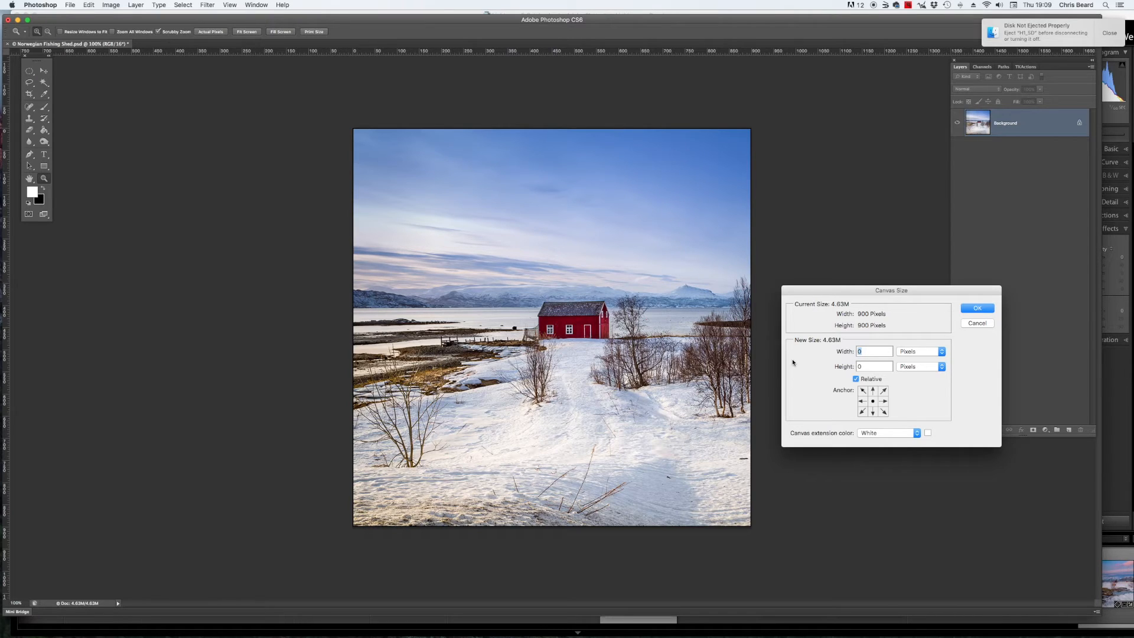
type("300")
key("Tab")
type("300")
left_click(977, 308)
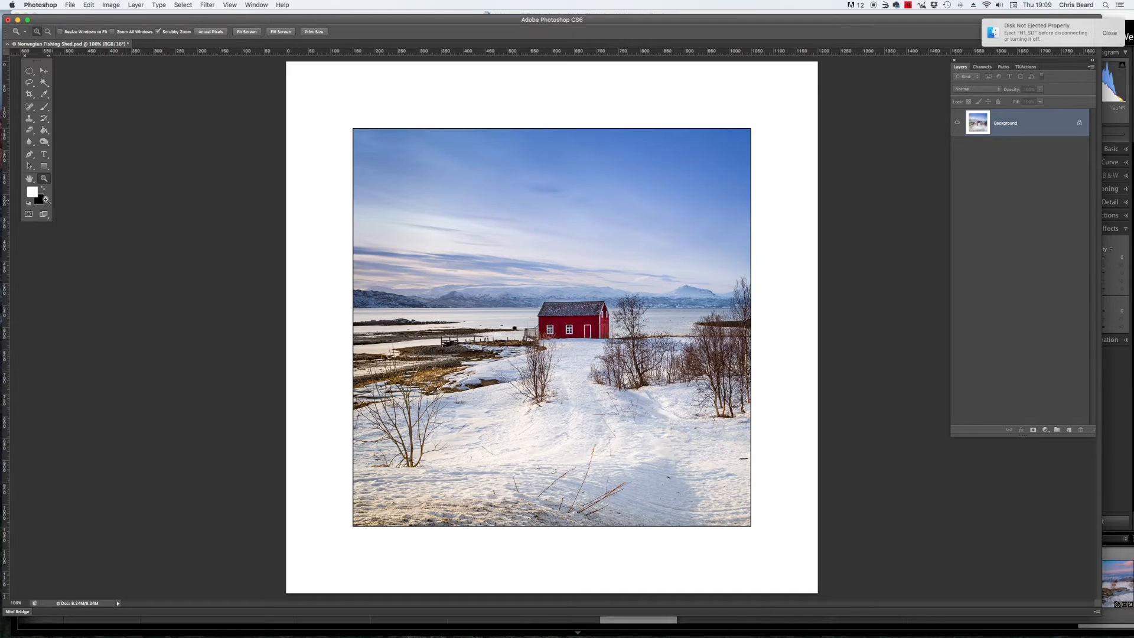
Add the title "Red Sheds" in black Trajan Pro Regular with smooth anti-aliasing on the white border below the photo
key("x")
left_click(45, 157)
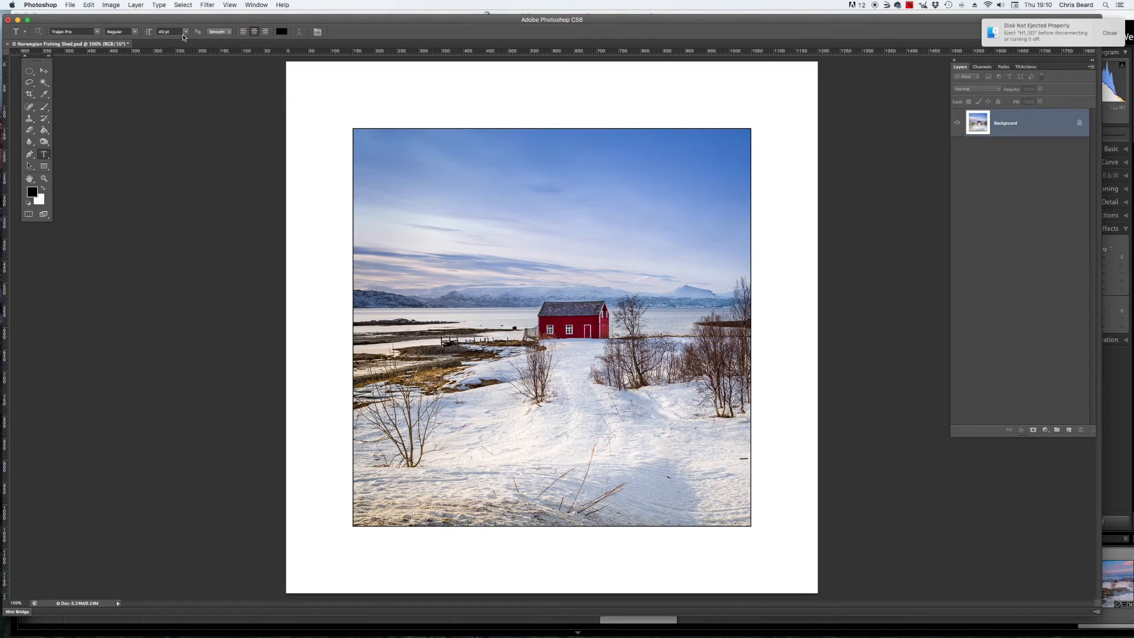
left_click(230, 33)
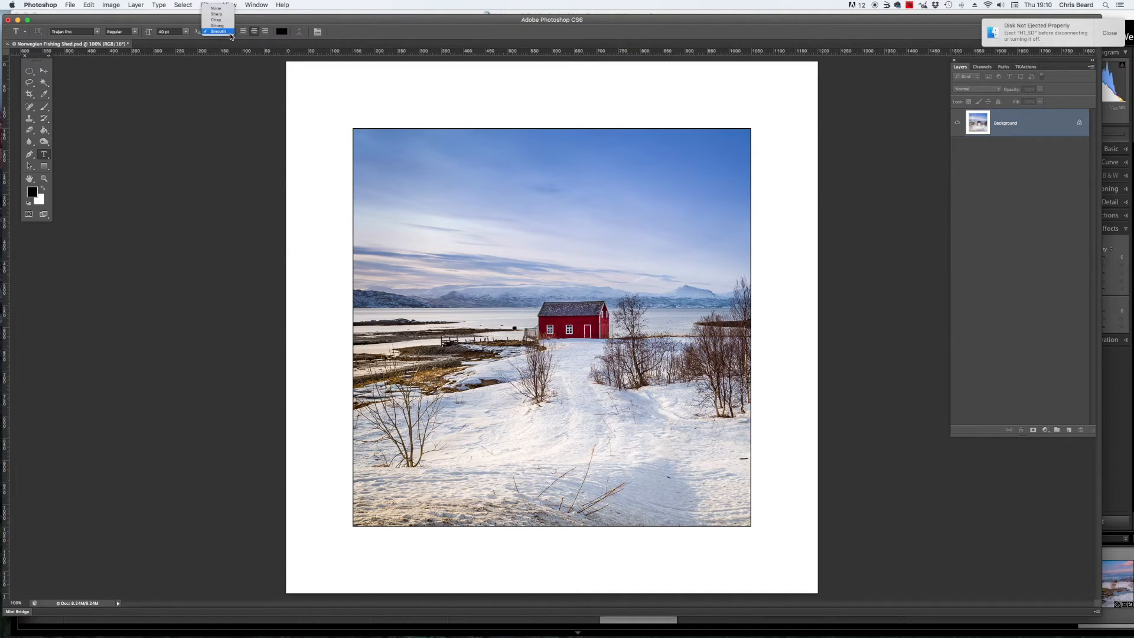
left_click(230, 33)
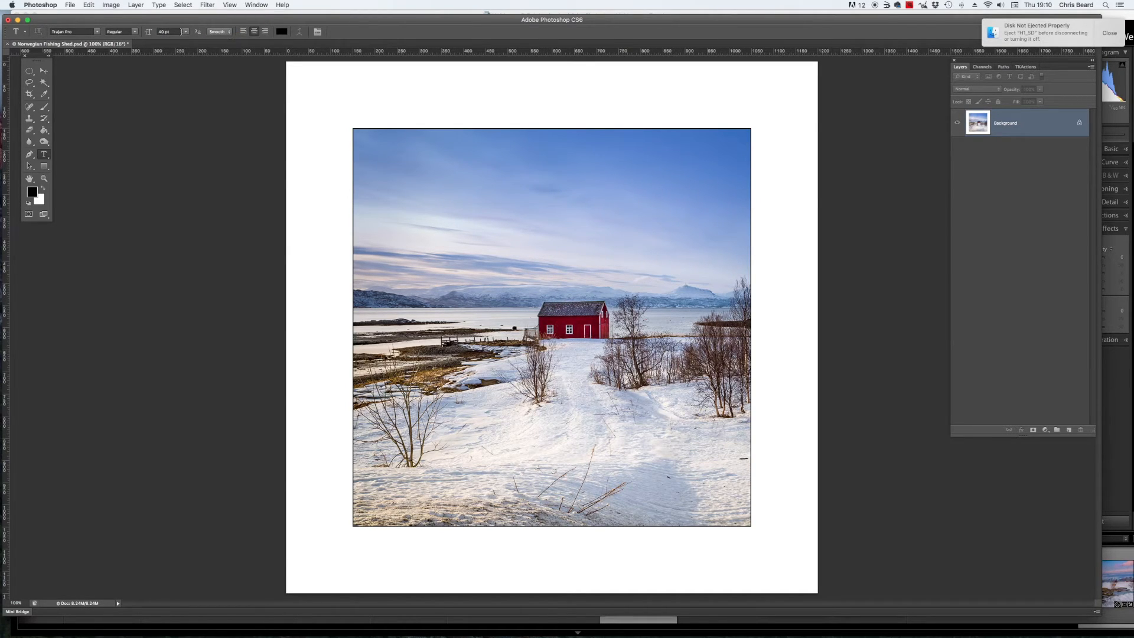
left_click(98, 32)
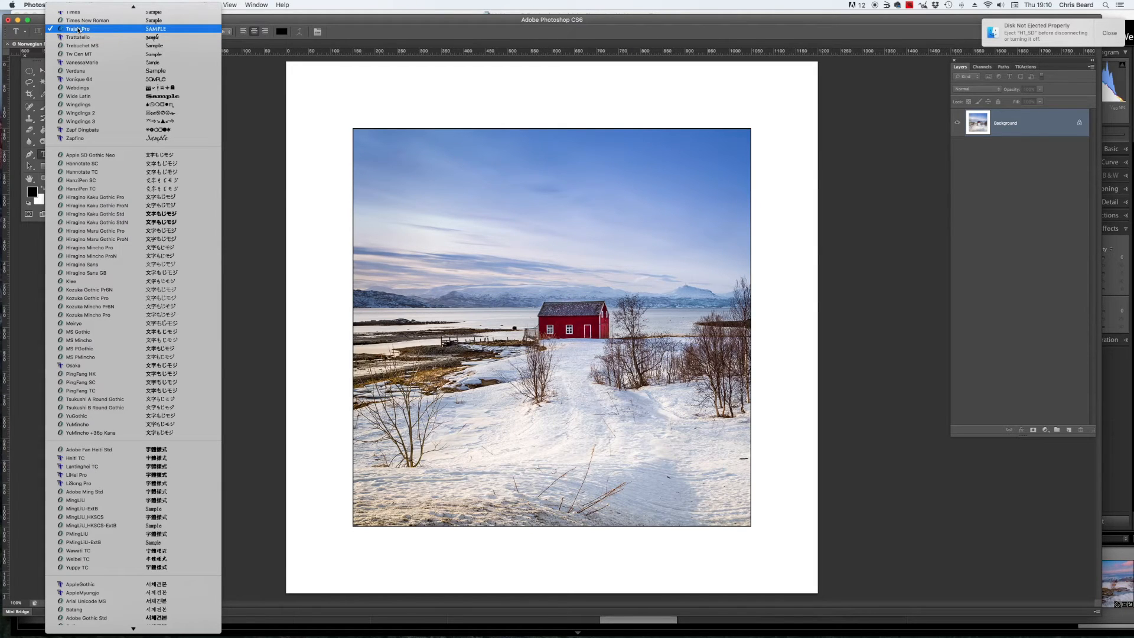
left_click(79, 29)
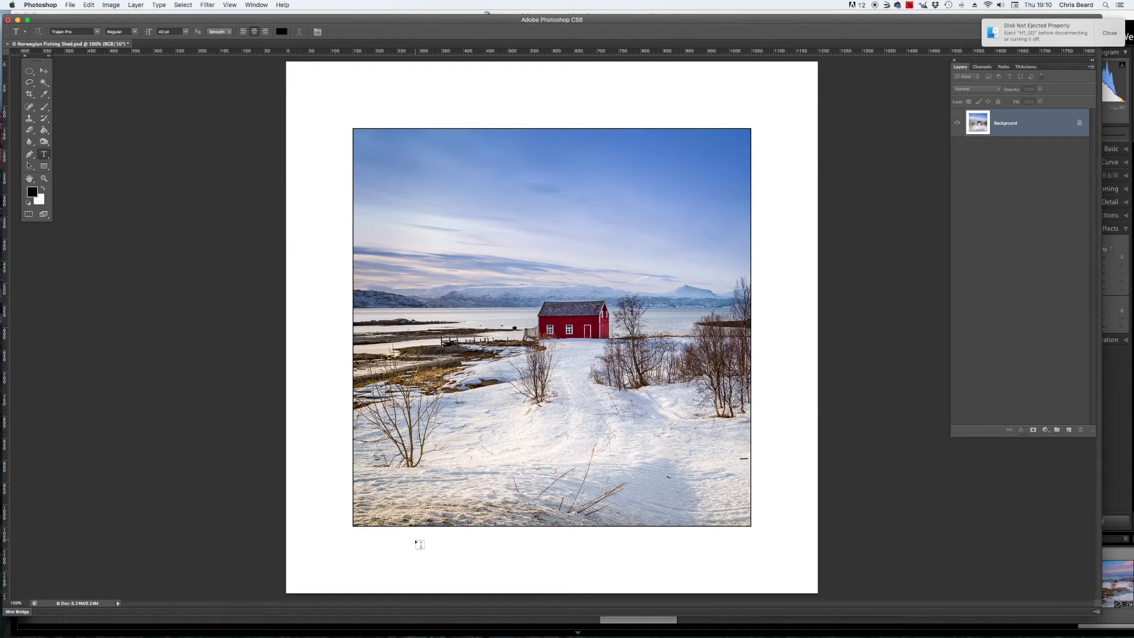
left_click(419, 542)
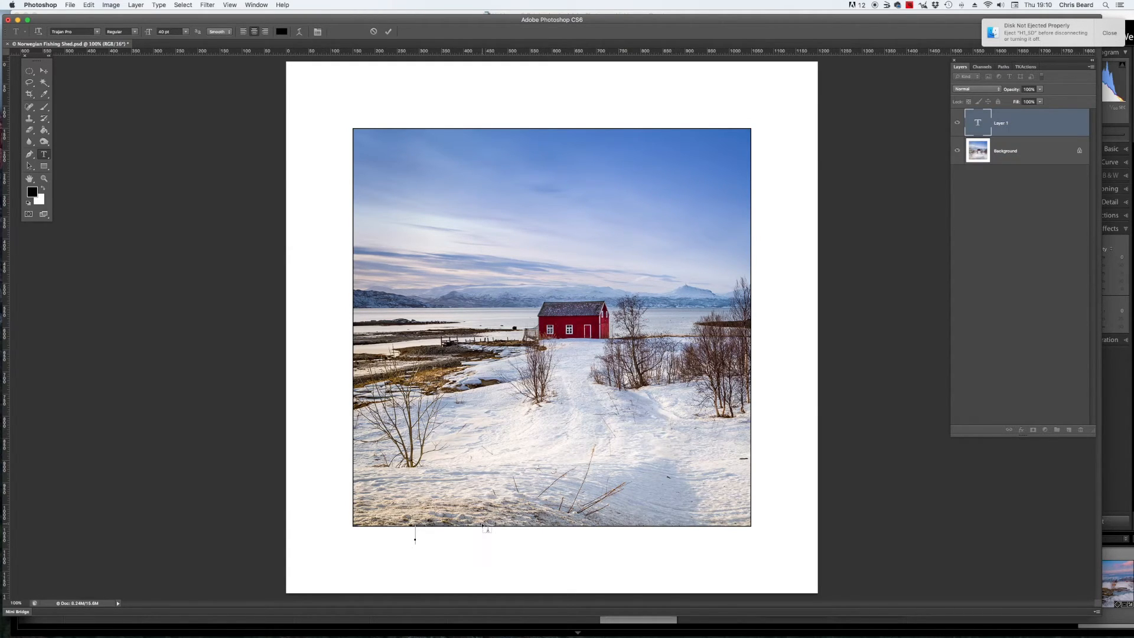
type("Red Sheds")
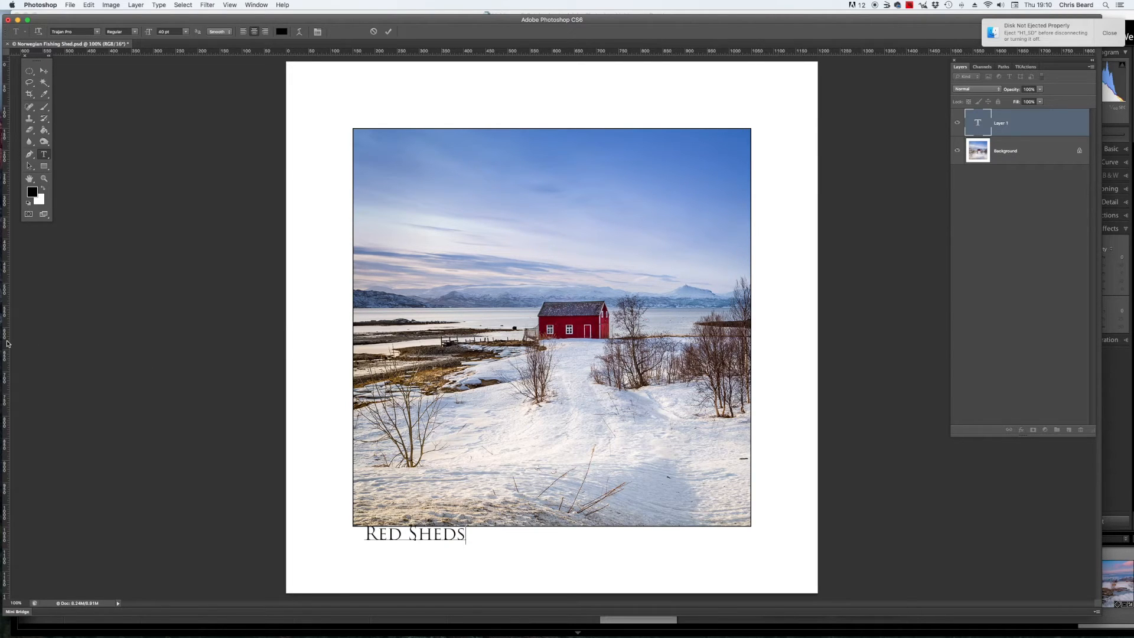
Place a vertical guide at the canvas's horizontal centre and centre the "Red Sheds" title on it, just below the photo
left_click(8, 343)
left_click_drag(7, 343, 543, 430)
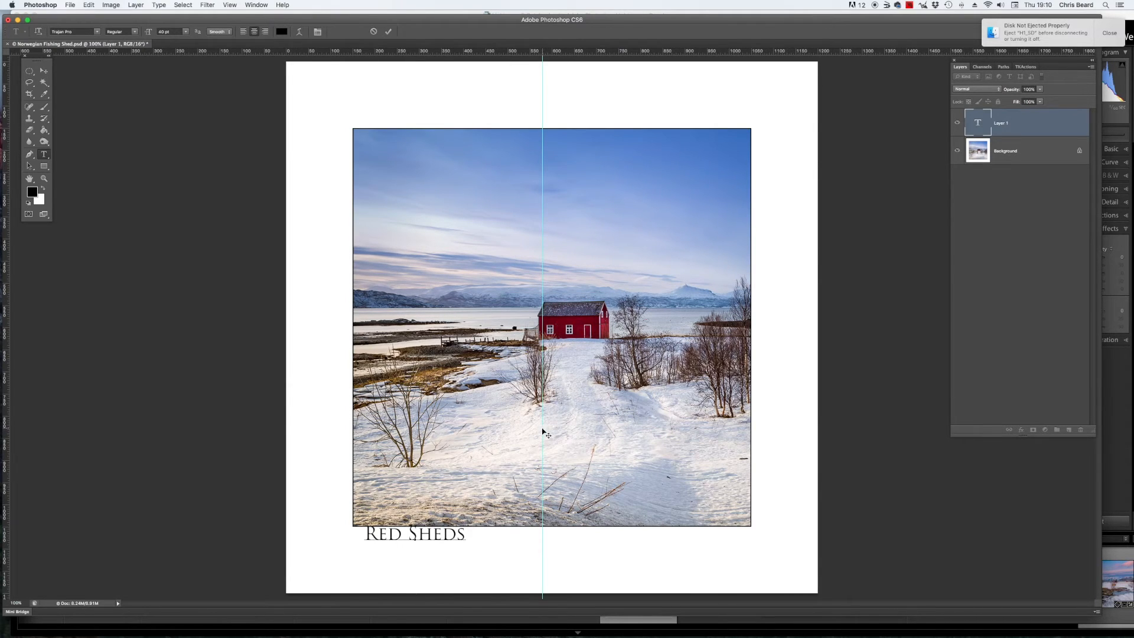
left_click(44, 70)
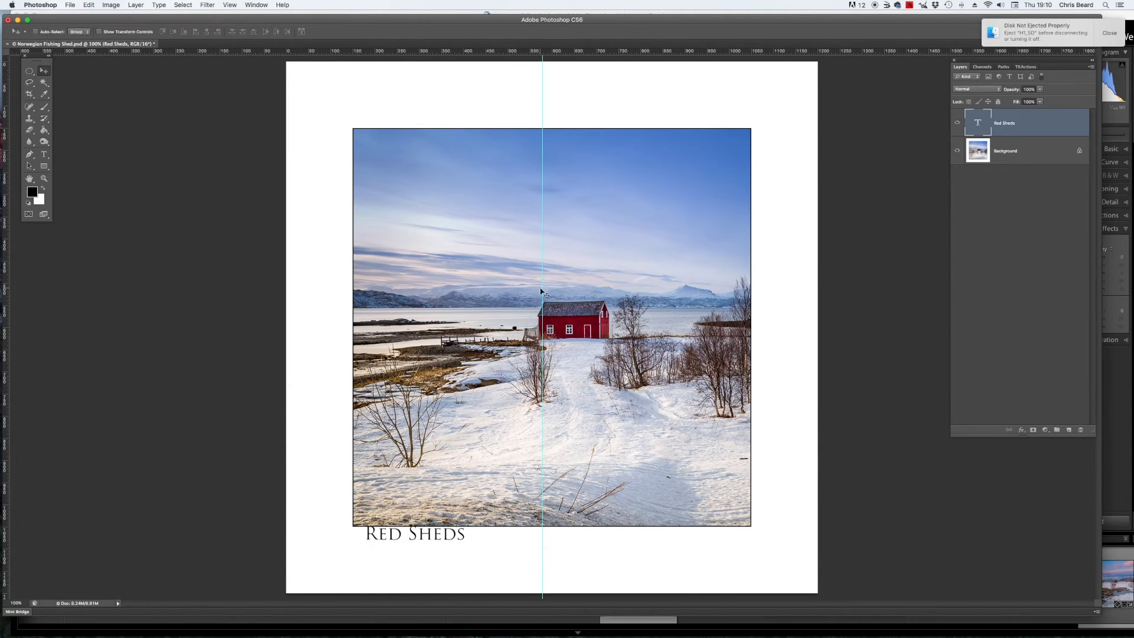
mouse_move(543, 290)
left_mouse_down()
mouse_move(571, 290)
mouse_move(537, 291)
mouse_move(551, 292)
left_mouse_up()
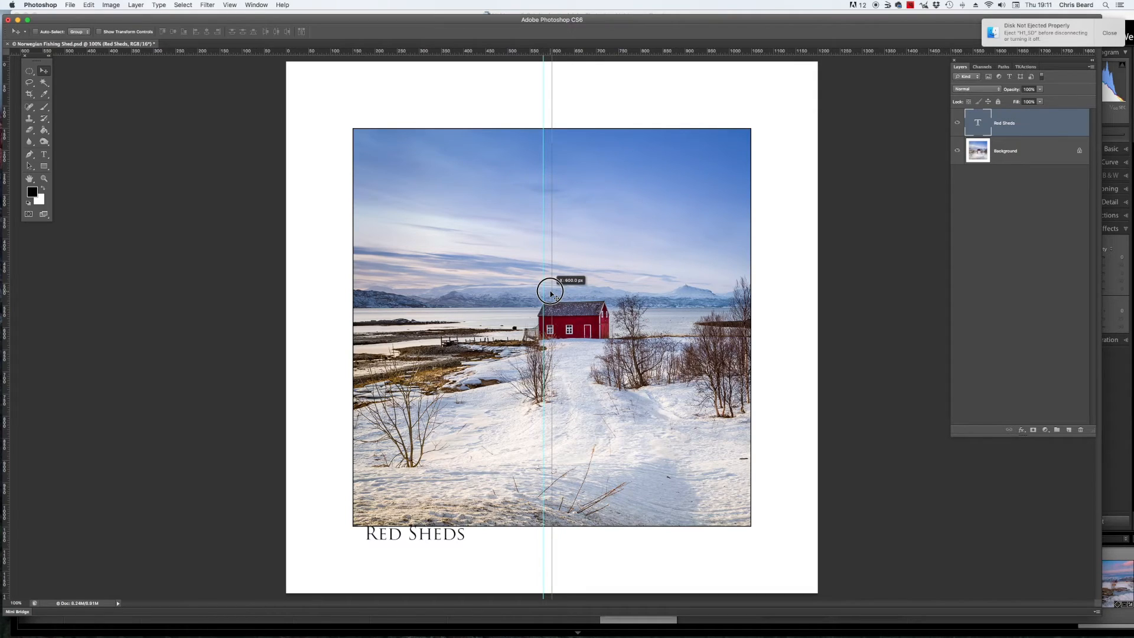
left_click_drag(550, 293, 551, 292)
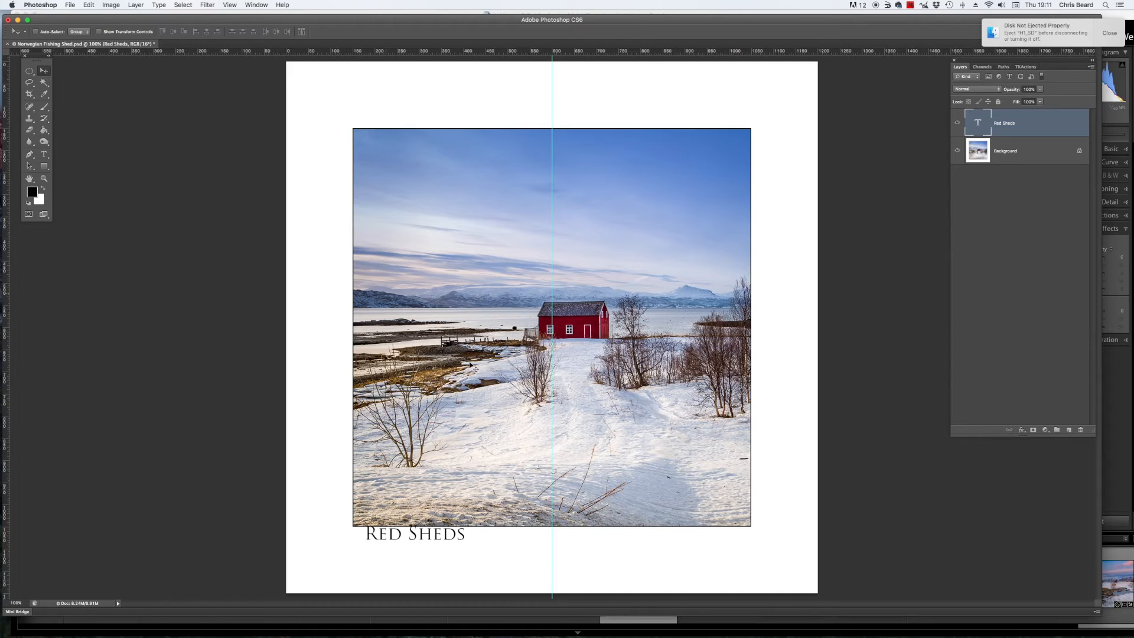
left_click(444, 536)
left_click_drag(443, 537, 575, 543)
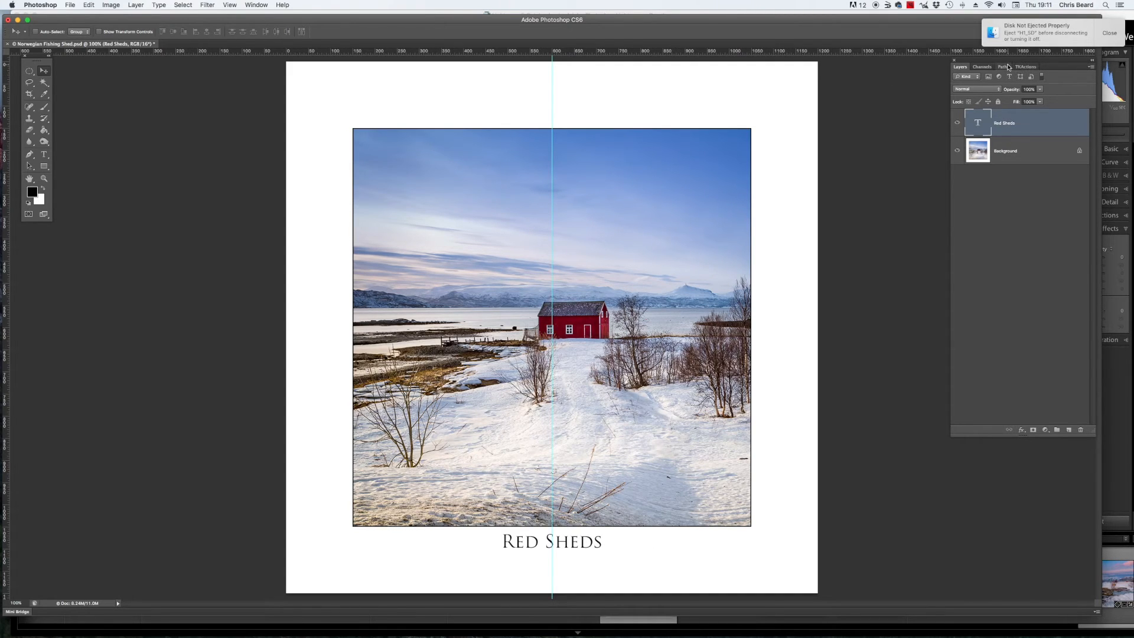
Add a new layer above the title and set the foreground colour to mid grey #828181
left_click(1092, 69)
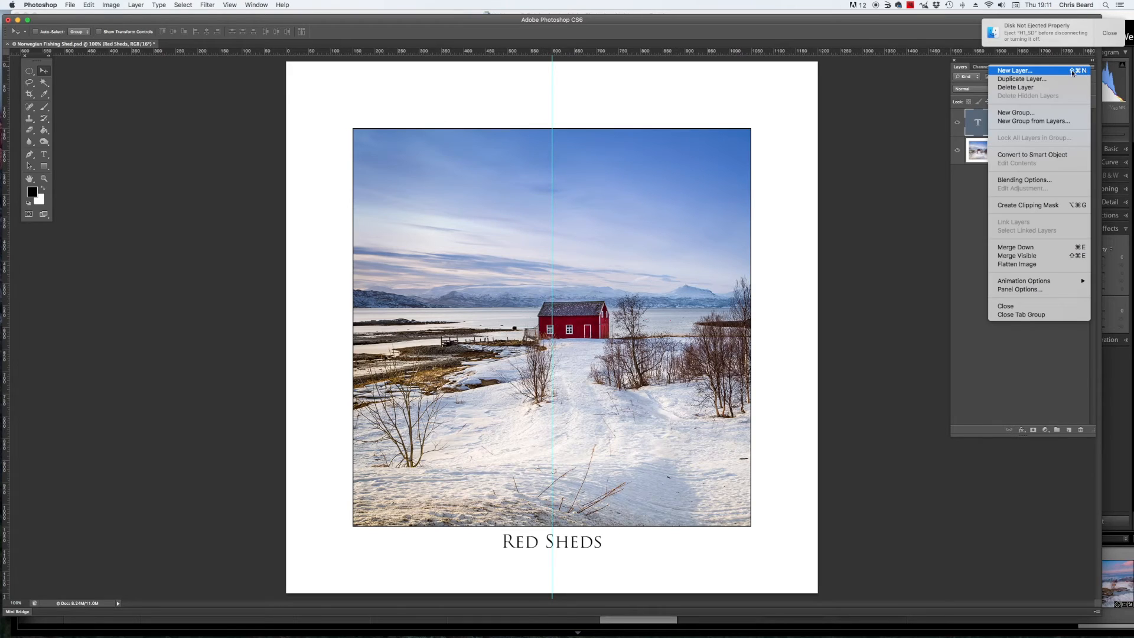
left_click(1031, 72)
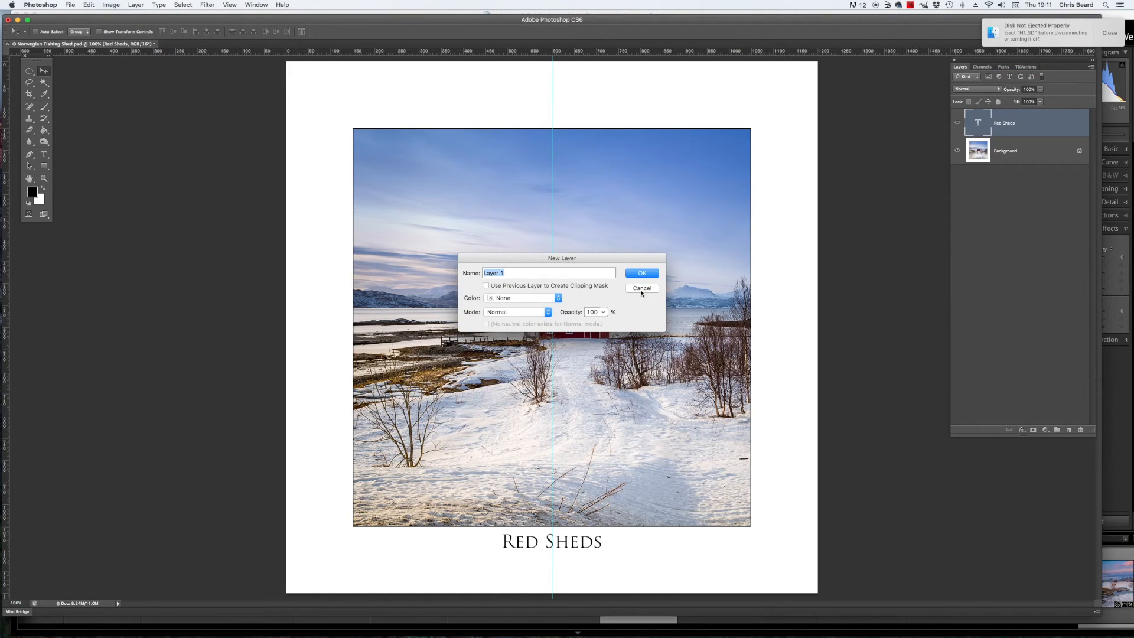
left_click(650, 276)
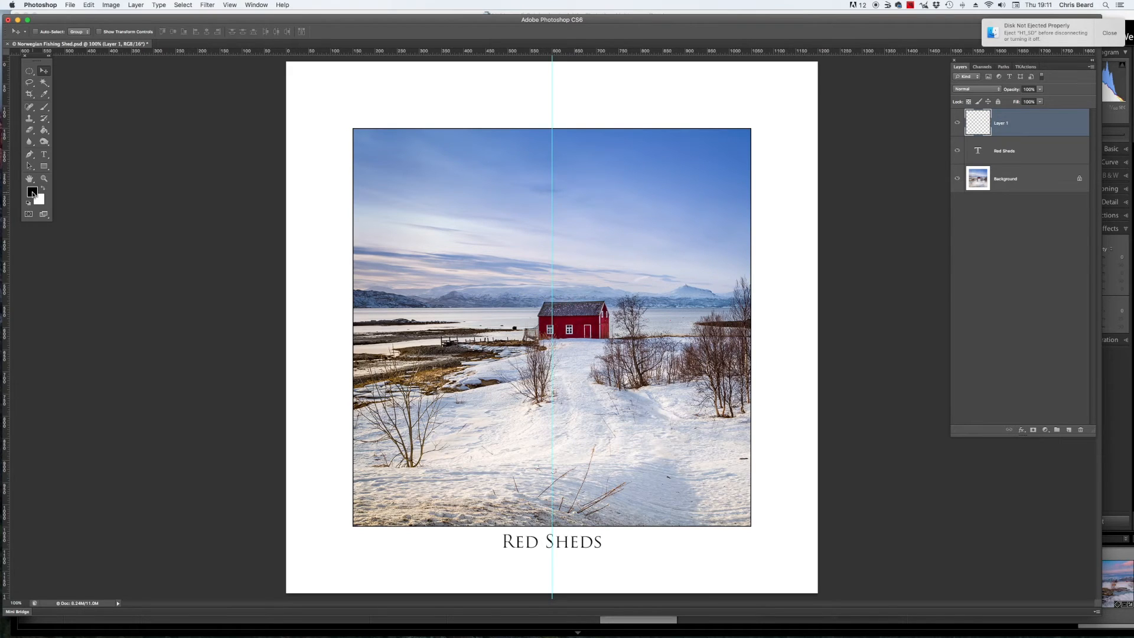
left_click(33, 192)
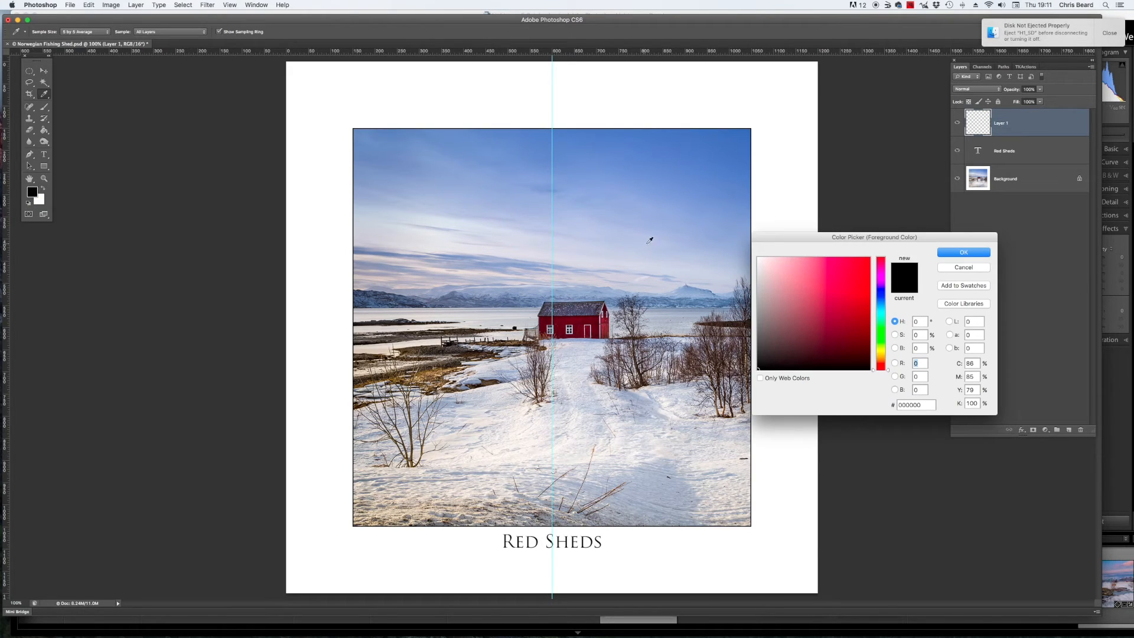
left_click(758, 312)
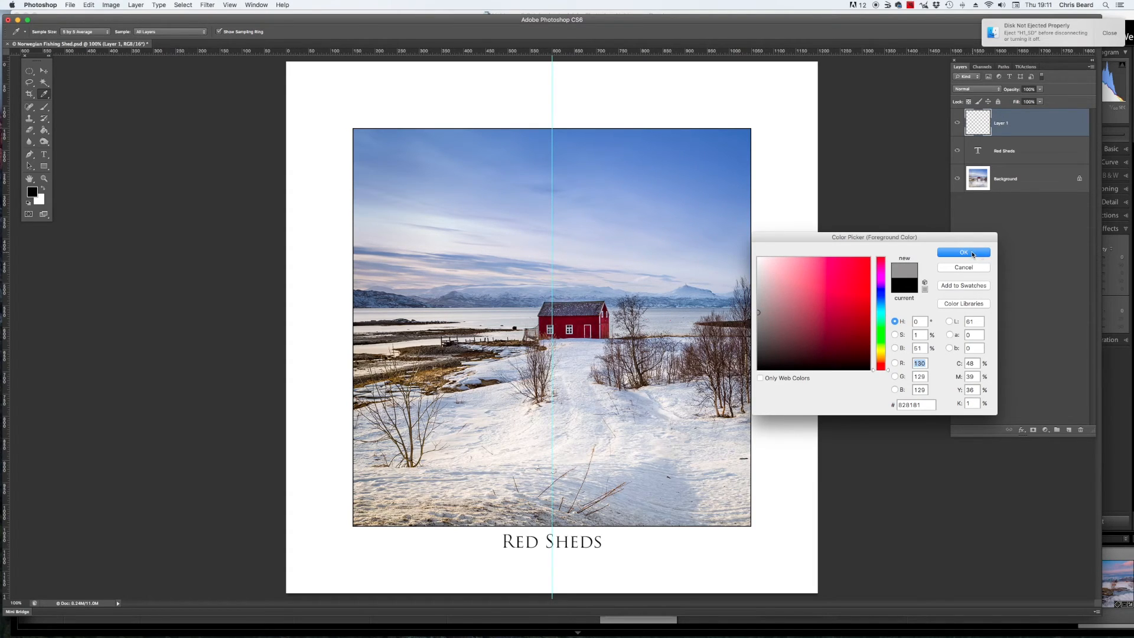
left_click(963, 253)
Add the photographer's credit line in a grey handwriting-style font on the white border beneath the title
key("v")
left_click(43, 154)
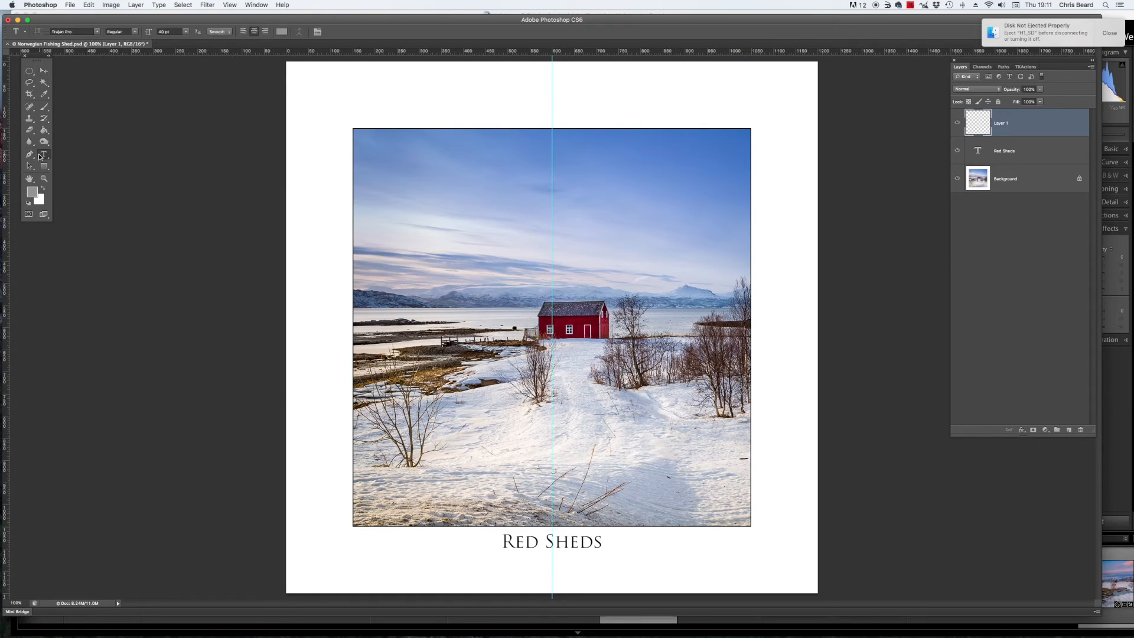
left_click(97, 32)
left_click(96, 63)
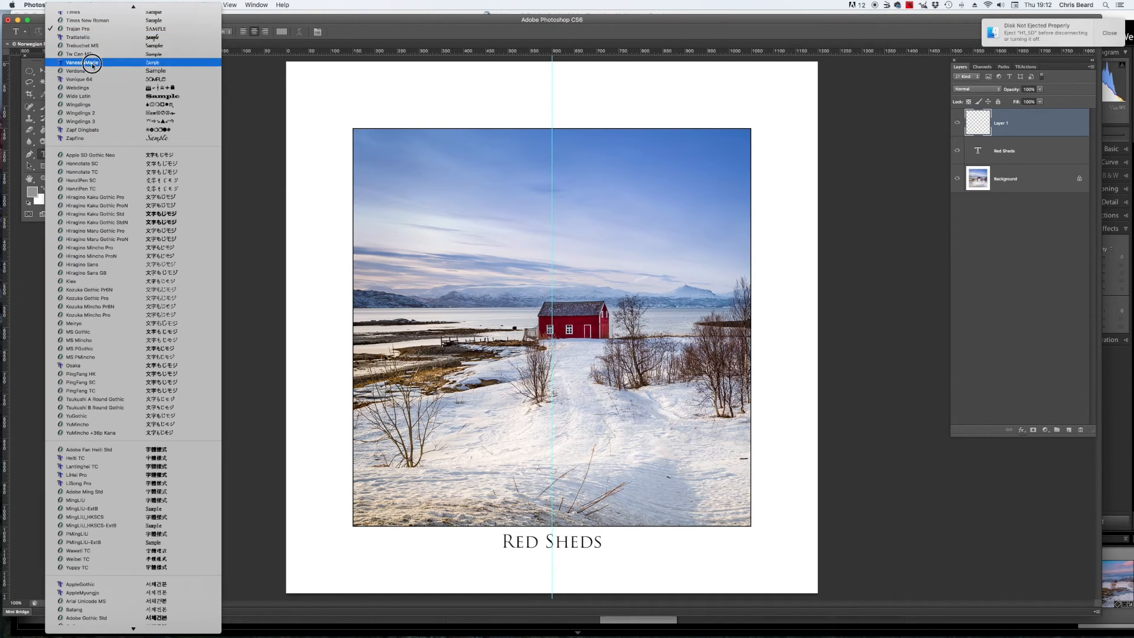
left_click(463, 567)
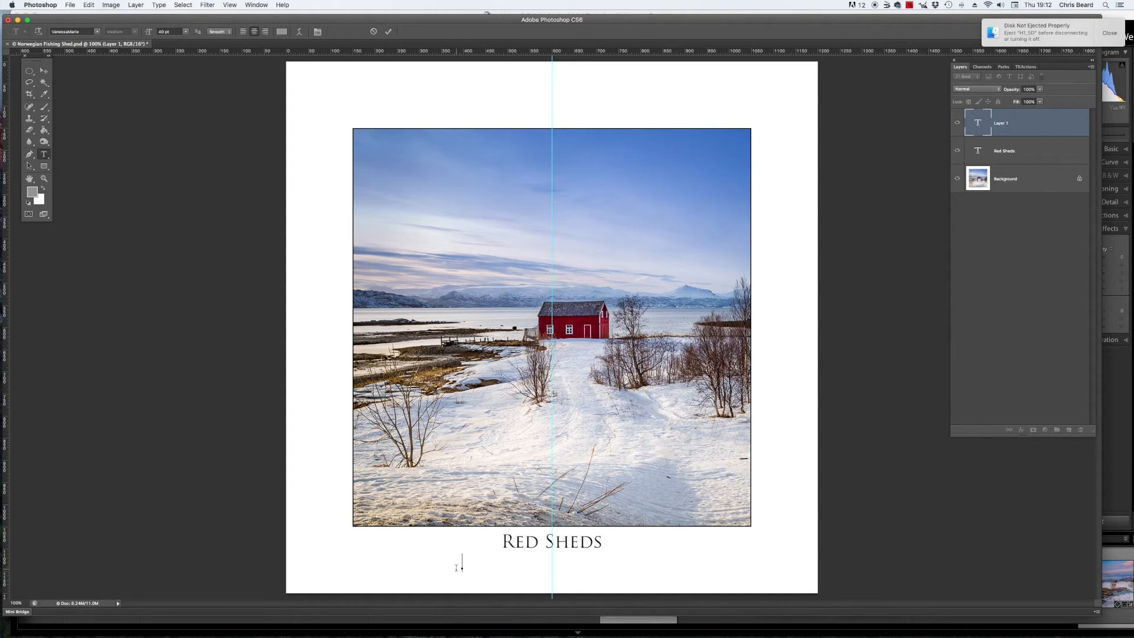
type("Chris Beard Images")
Centre the credit line on the vertical guide beneath the title and clear the guides
left_click(44, 70)
left_click_drag(461, 561, 548, 568)
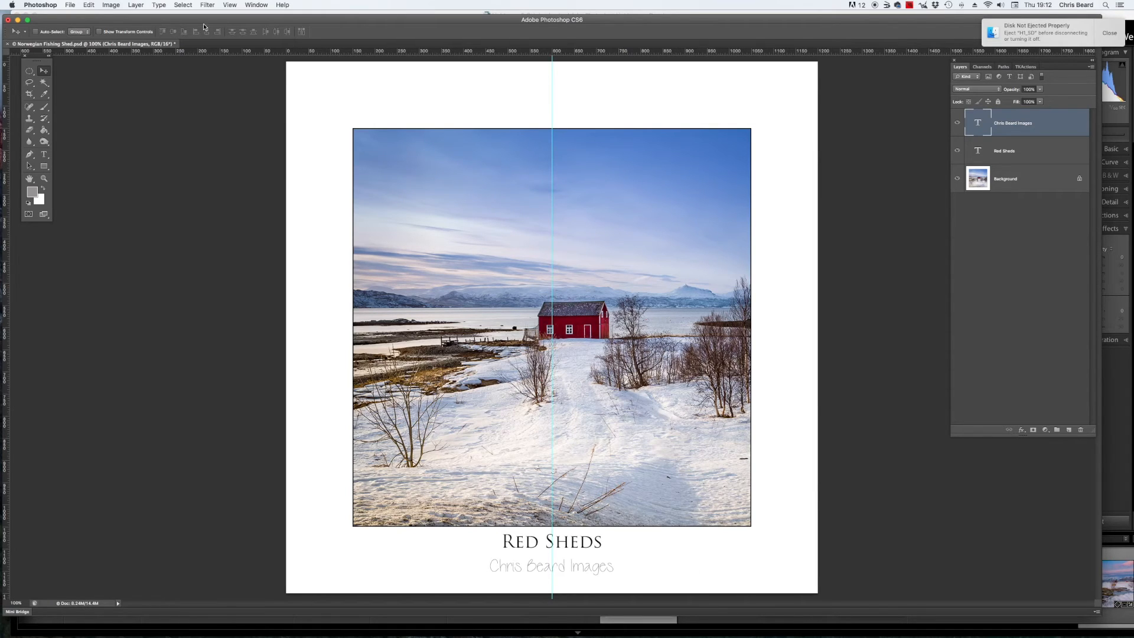
left_click(228, 6)
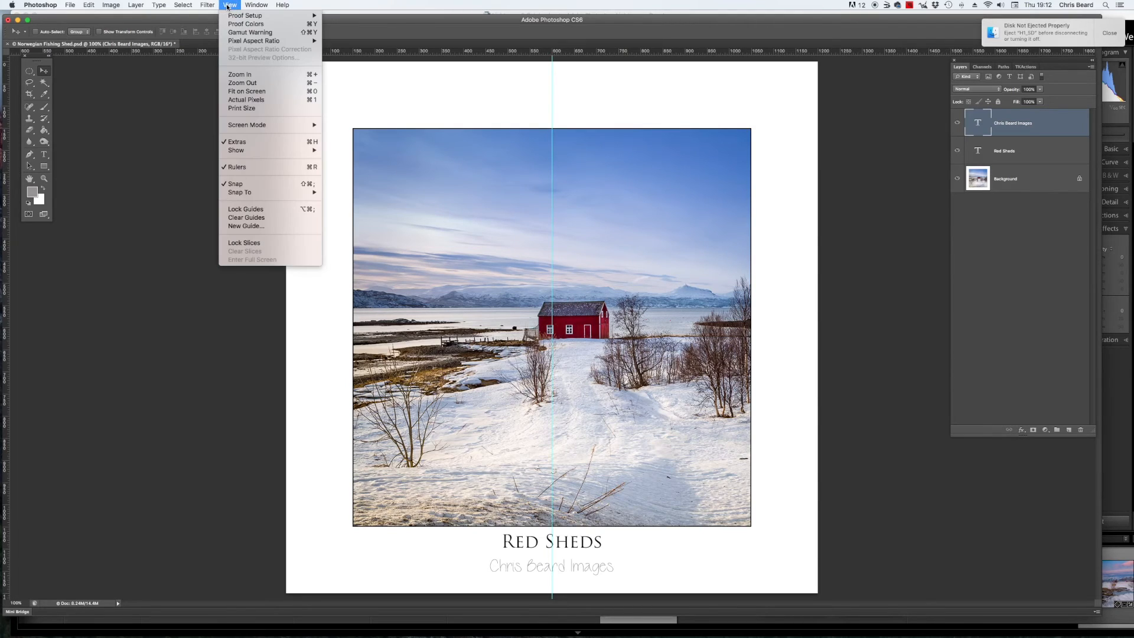
left_click(246, 218)
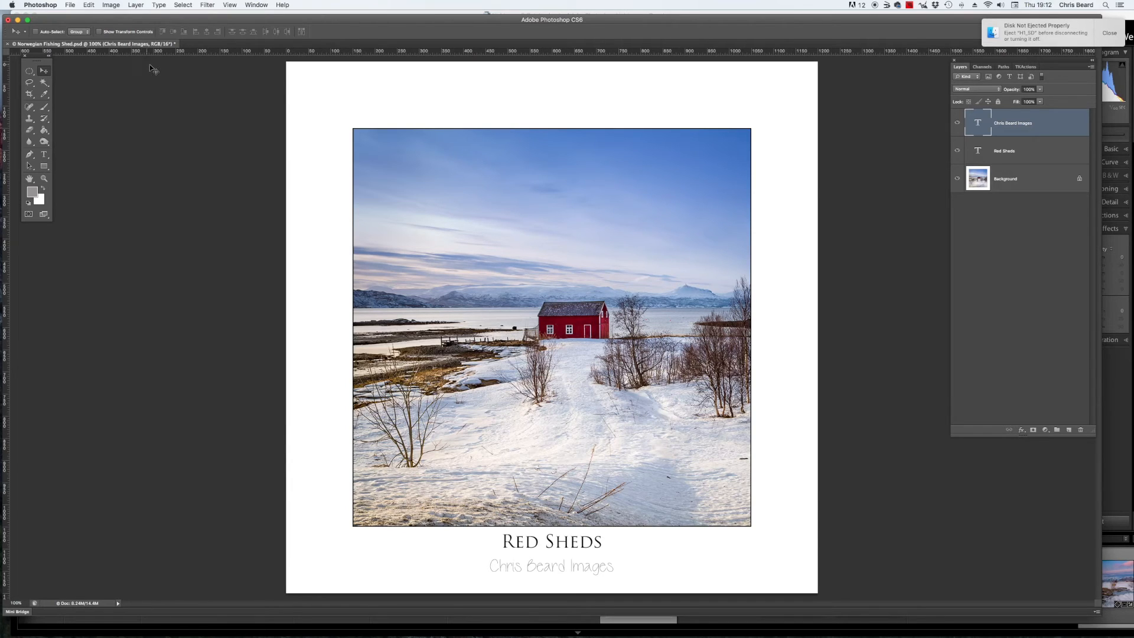
Convert the image to the sRGB IEC61966-2.1 profile with Relative Colorimetric intent, flattening the layers
left_click(90, 6)
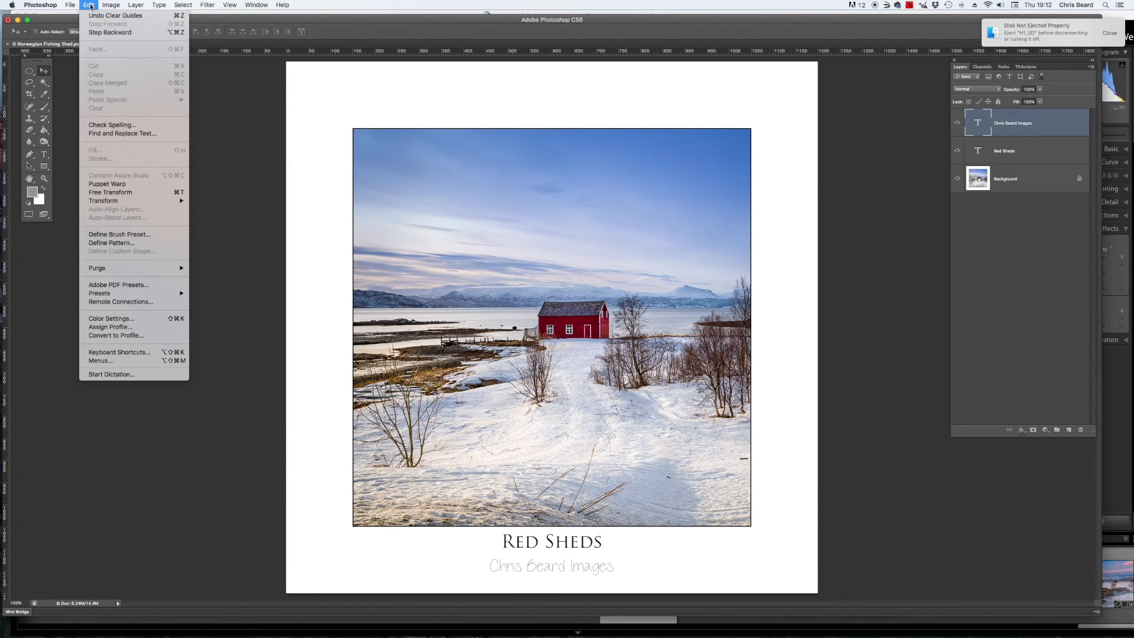
left_click(130, 336)
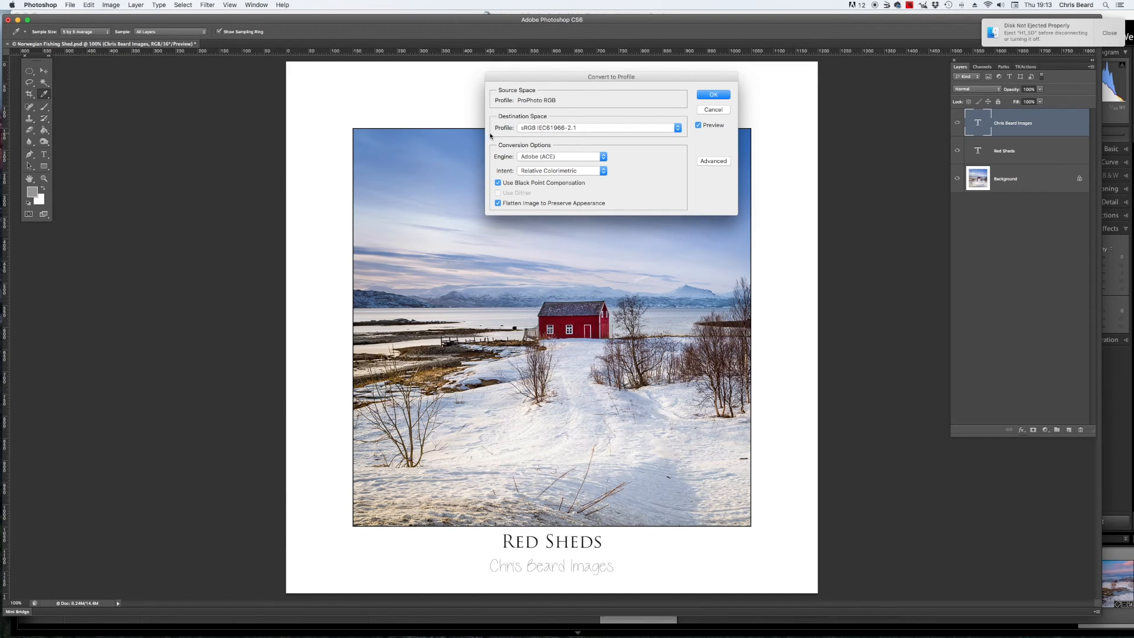
left_click(679, 129)
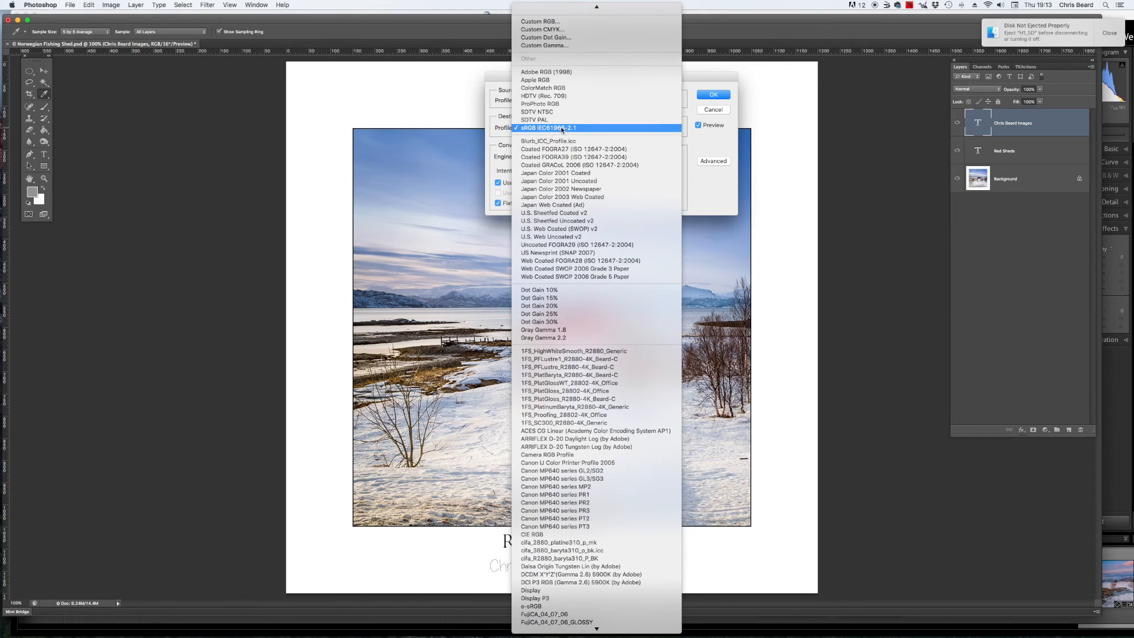
left_click(563, 129)
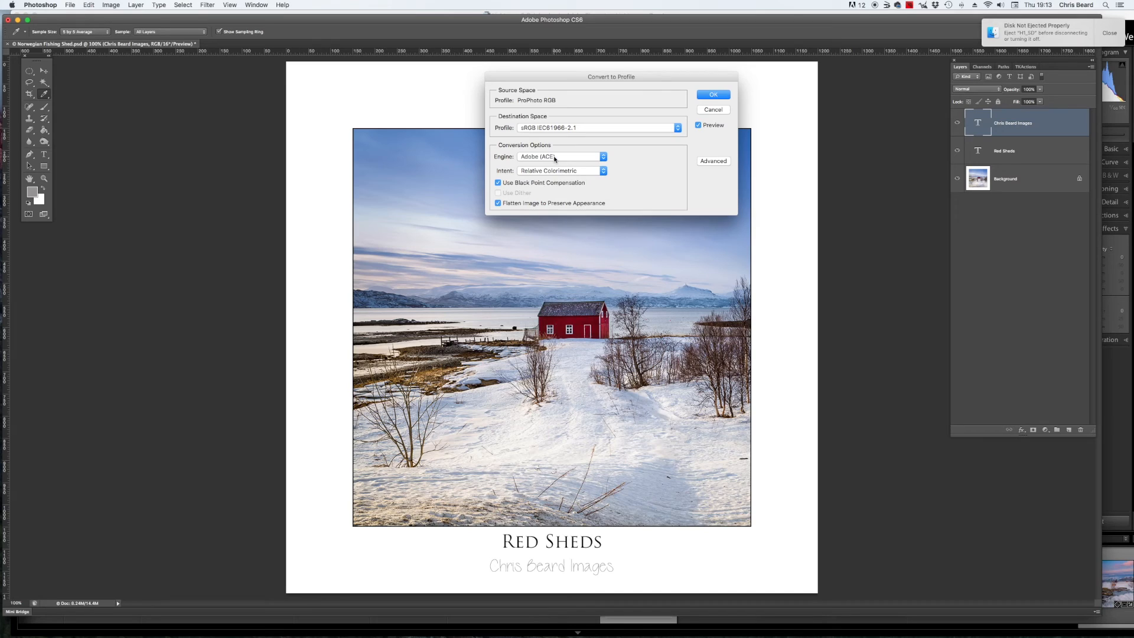
left_click(604, 171)
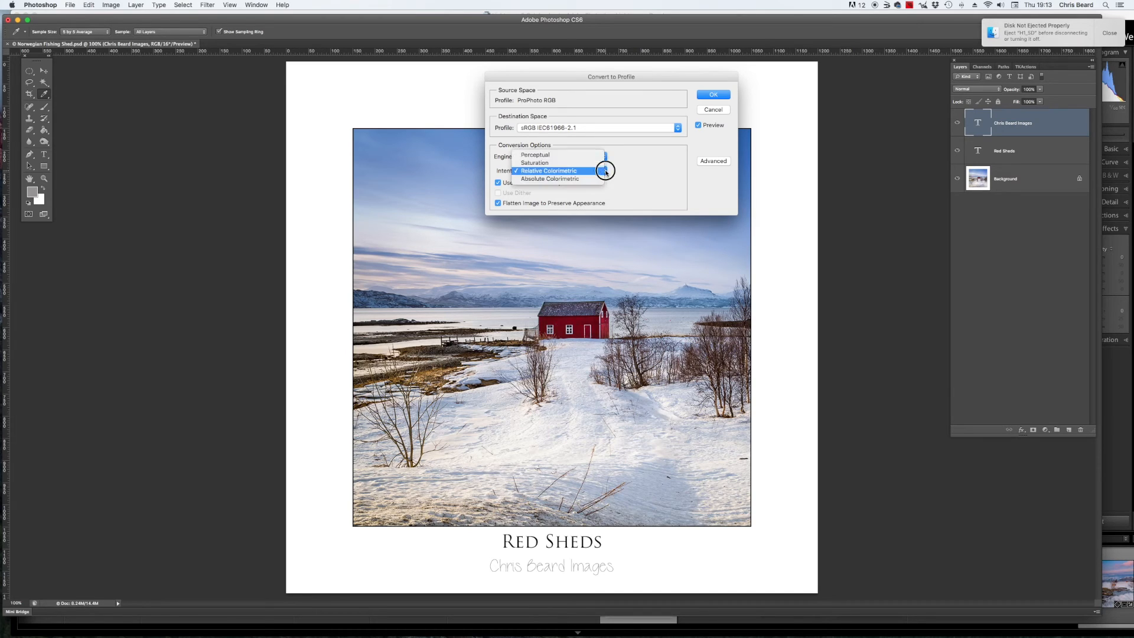
left_click(544, 157)
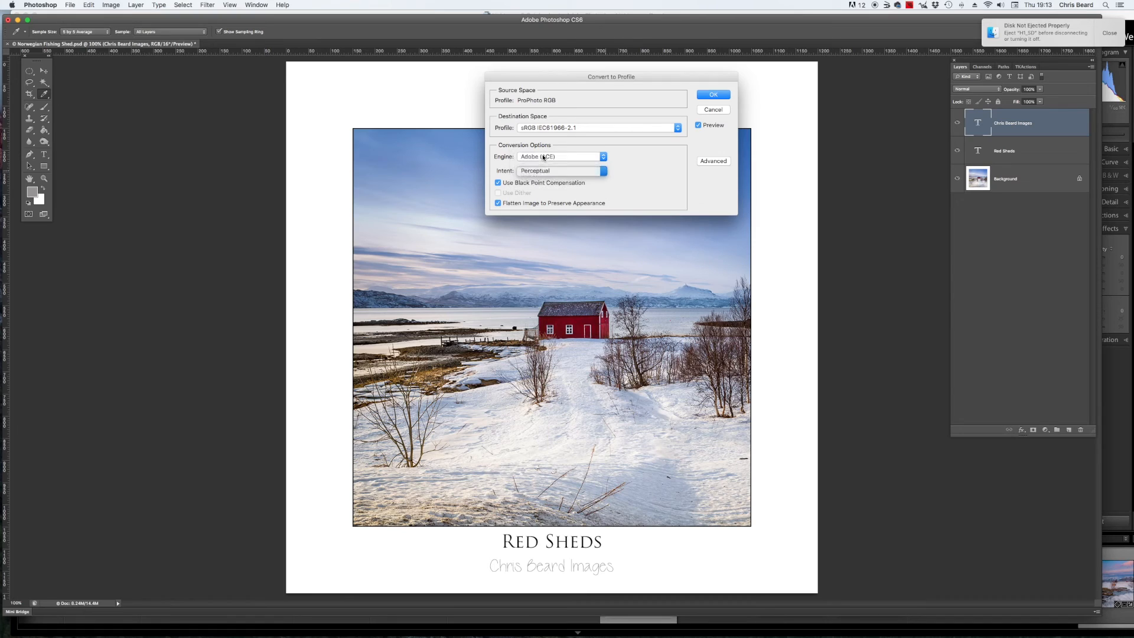
left_click(604, 171)
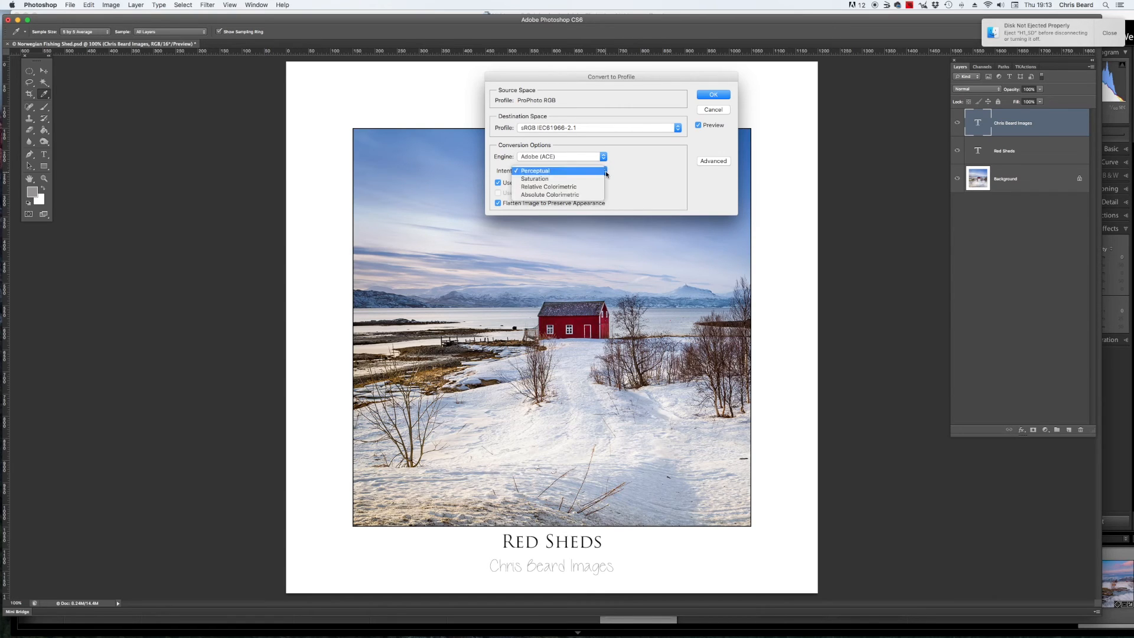
left_click(566, 187)
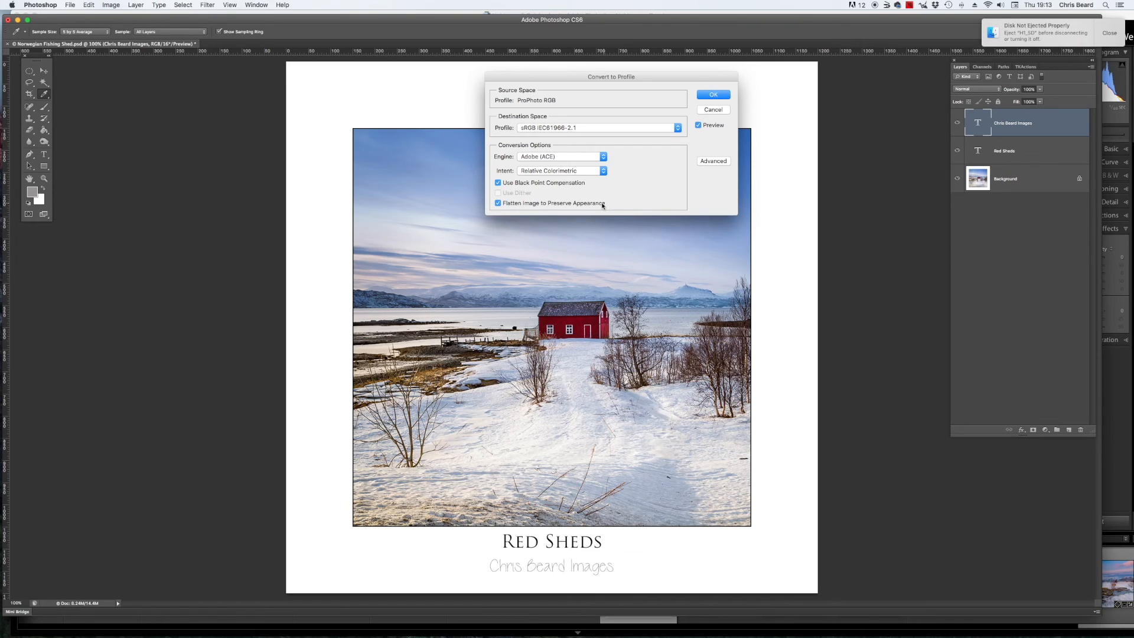
left_click(713, 95)
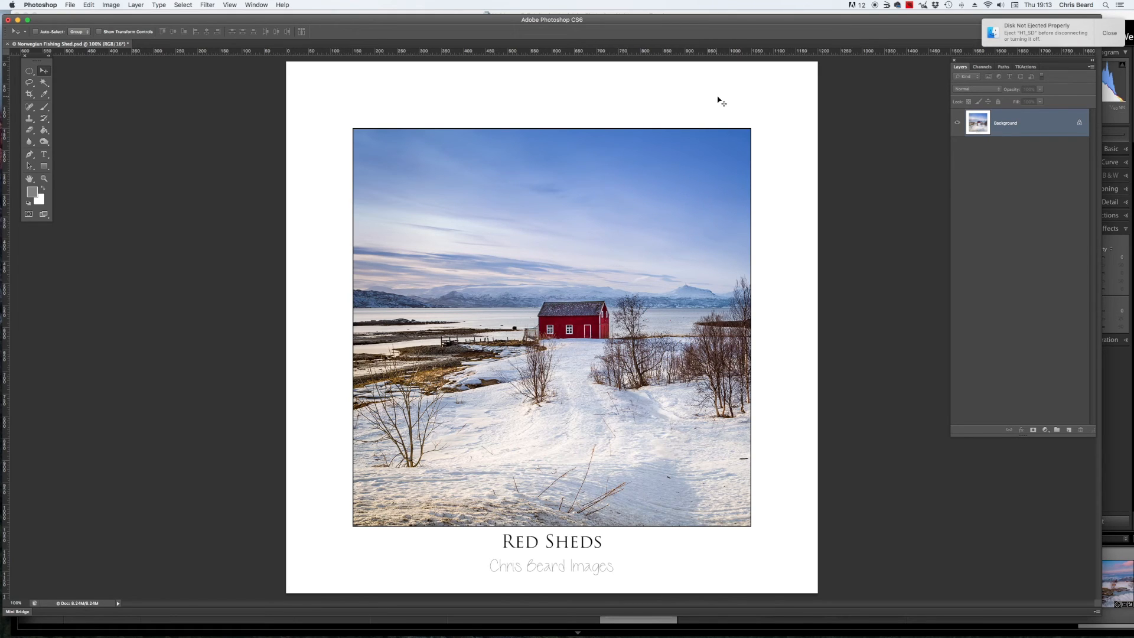
Start saving the image under a new name in 2014 > EDITED > Landscapes > Norway > Larresfjordelven on the My Book Thunderbolt Duo drive
left_click(70, 4)
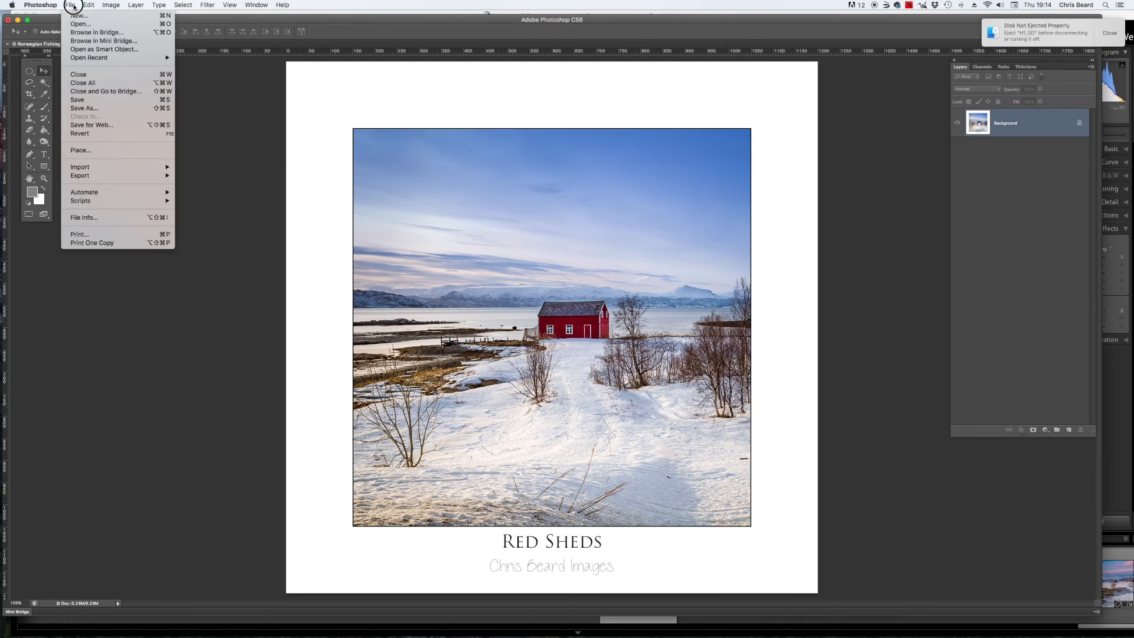
left_click(83, 109)
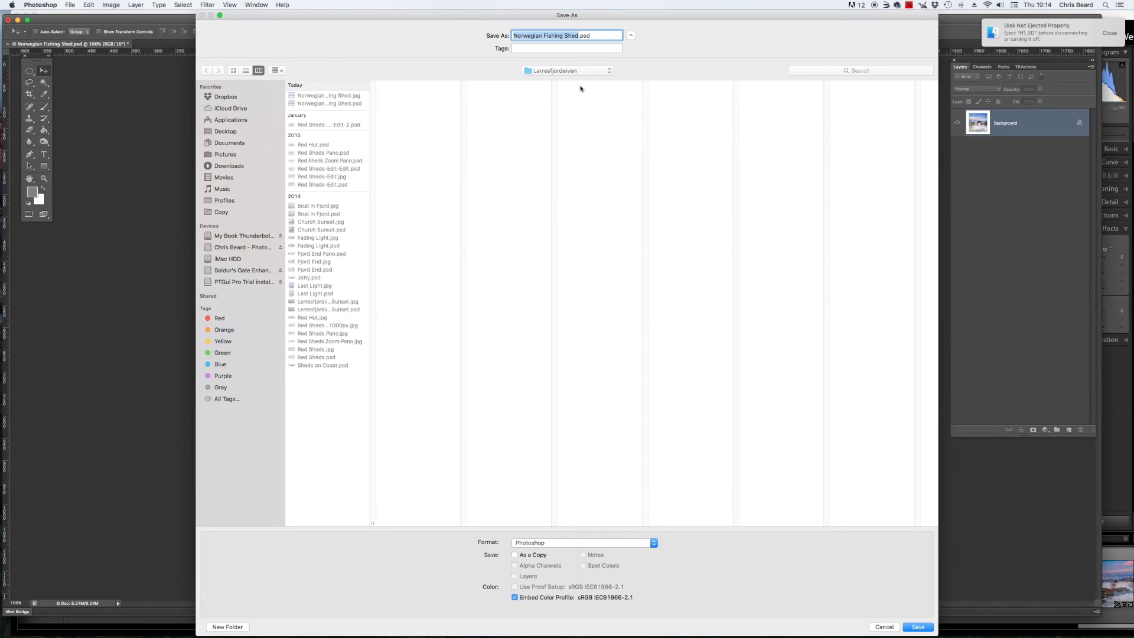
left_click(261, 235)
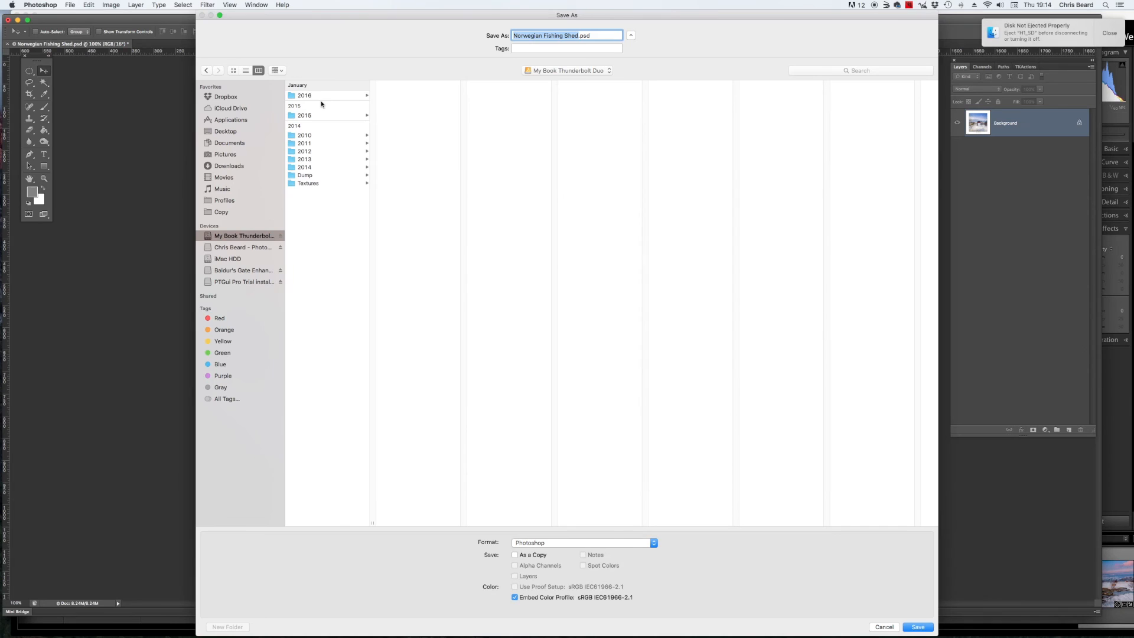
left_click(305, 167)
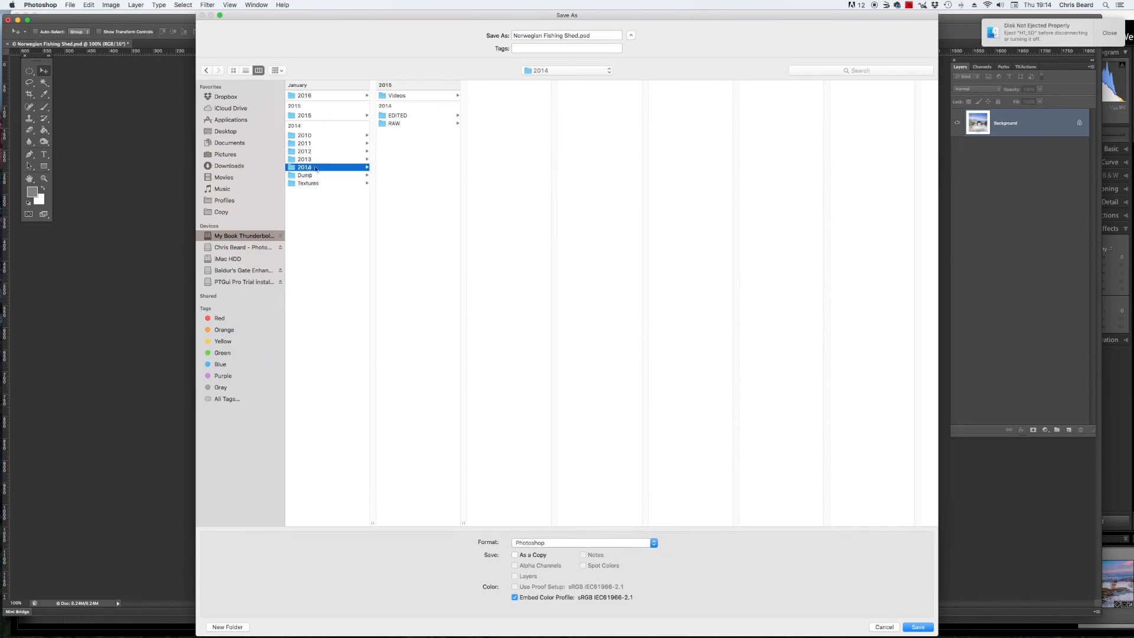
left_click(398, 116)
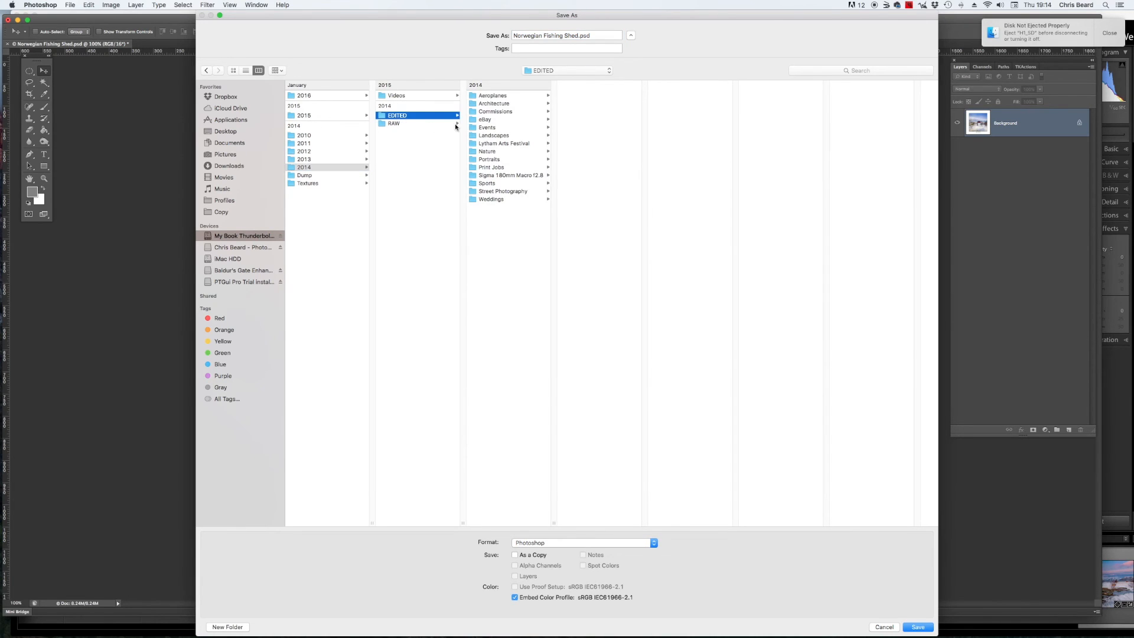
left_click(488, 135)
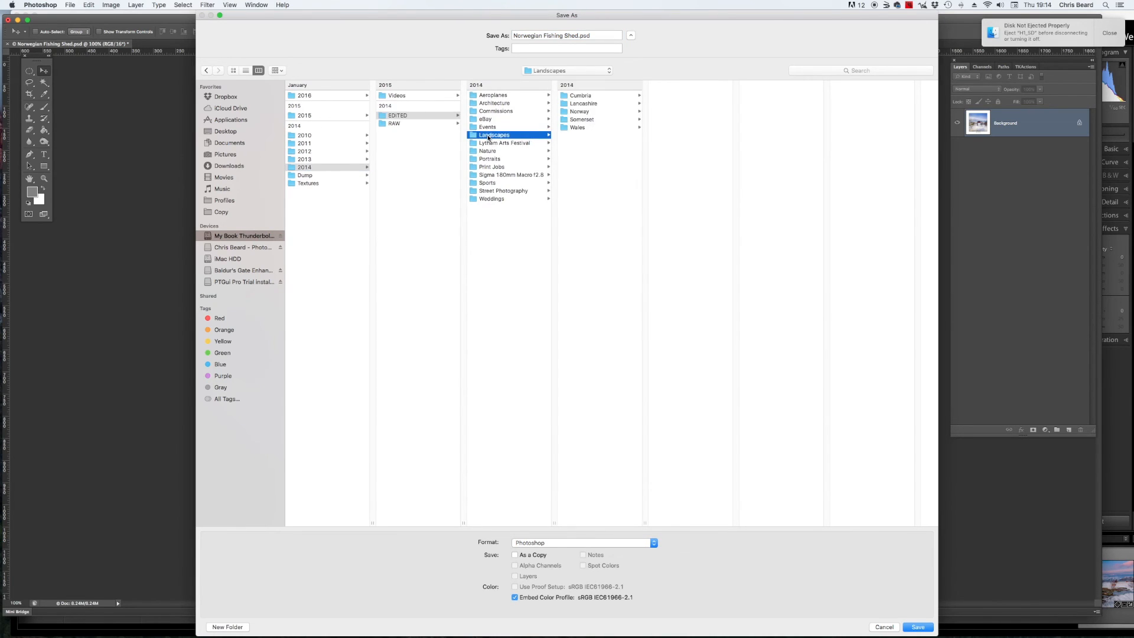
left_click(578, 112)
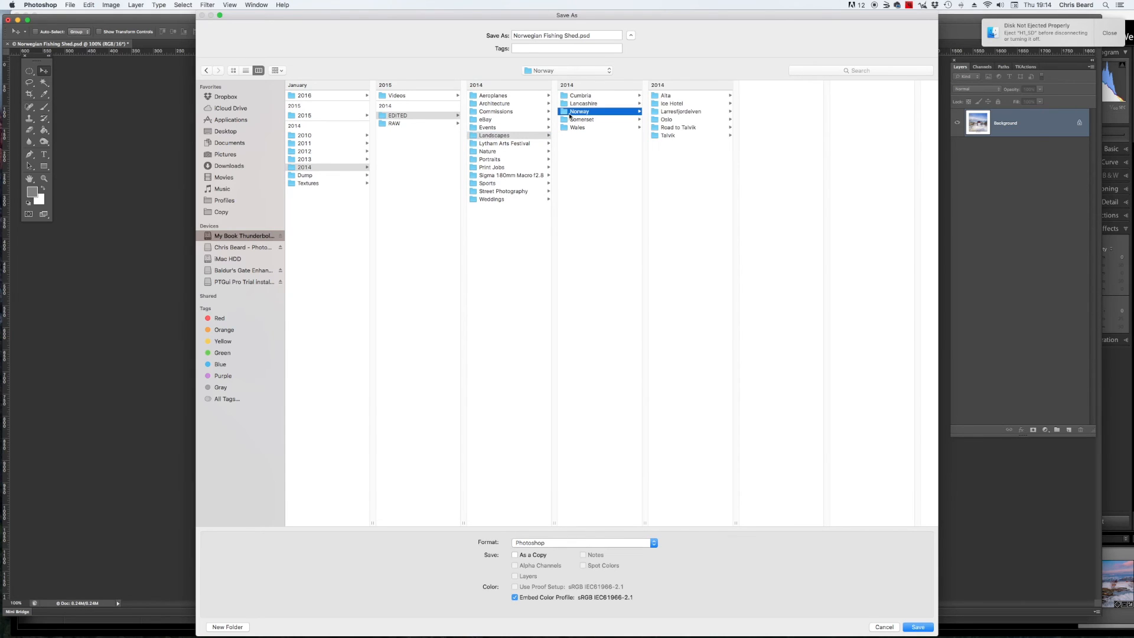
left_click(680, 113)
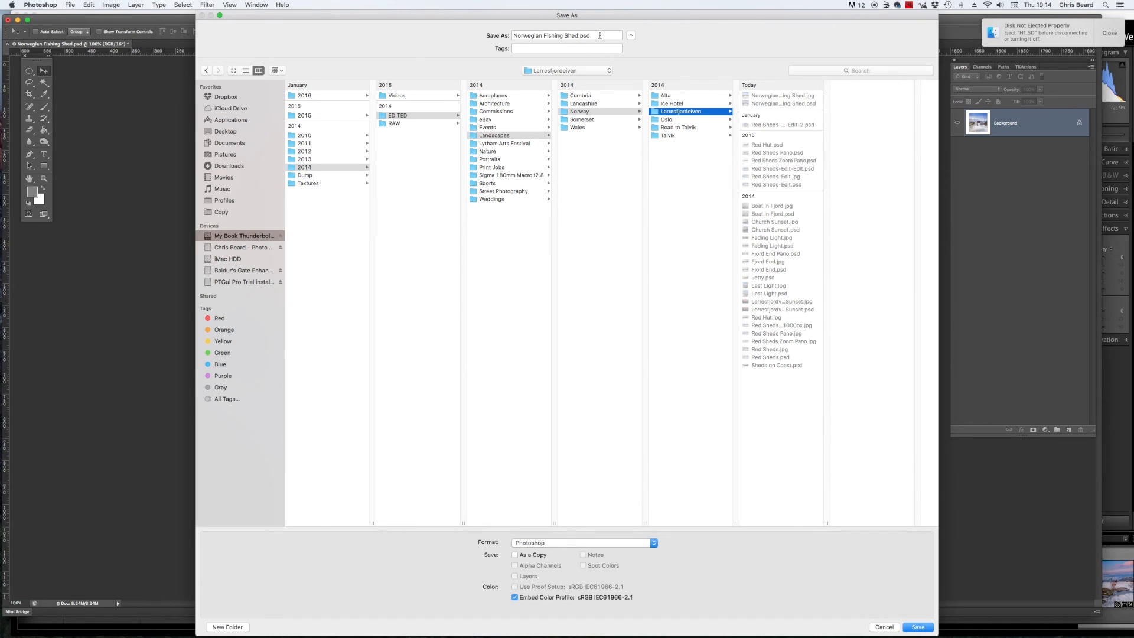
Name the file "Red Sheds_FB", choose the JPEG format and save it with the colour profile embedded
triple_click(551, 35)
type("R")
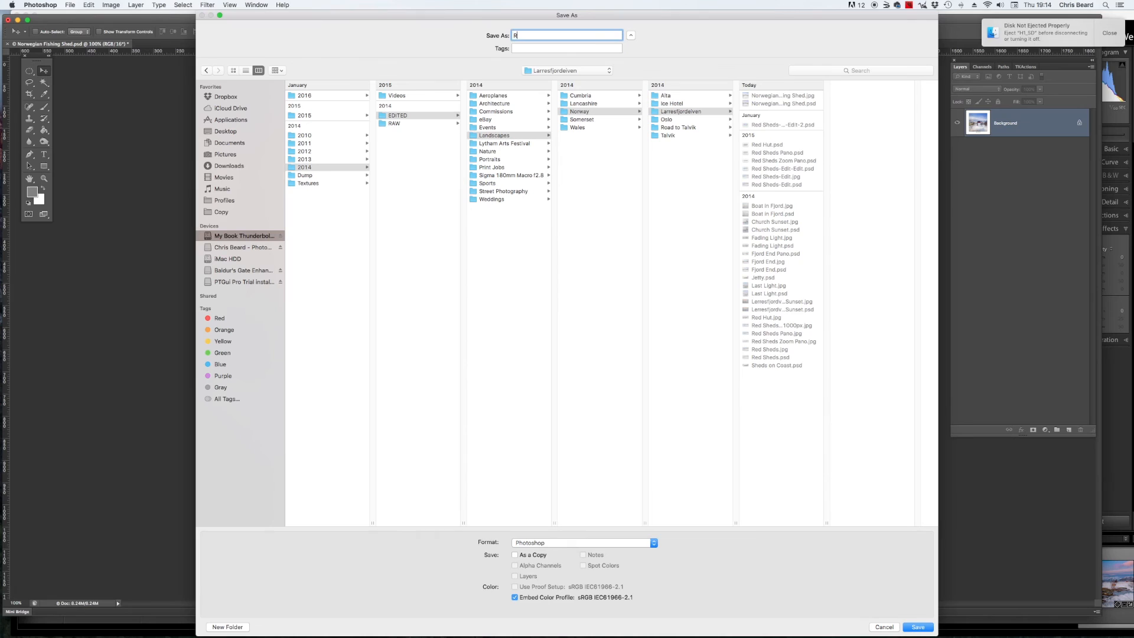
type("ed Sheds_FB")
left_click(654, 543)
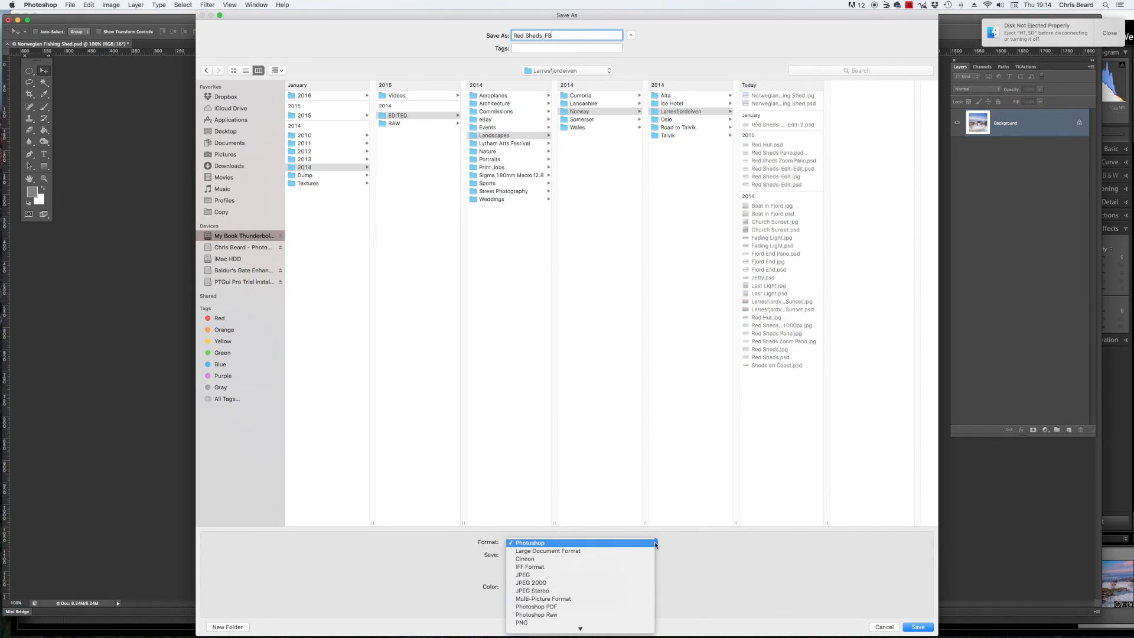
left_click(527, 575)
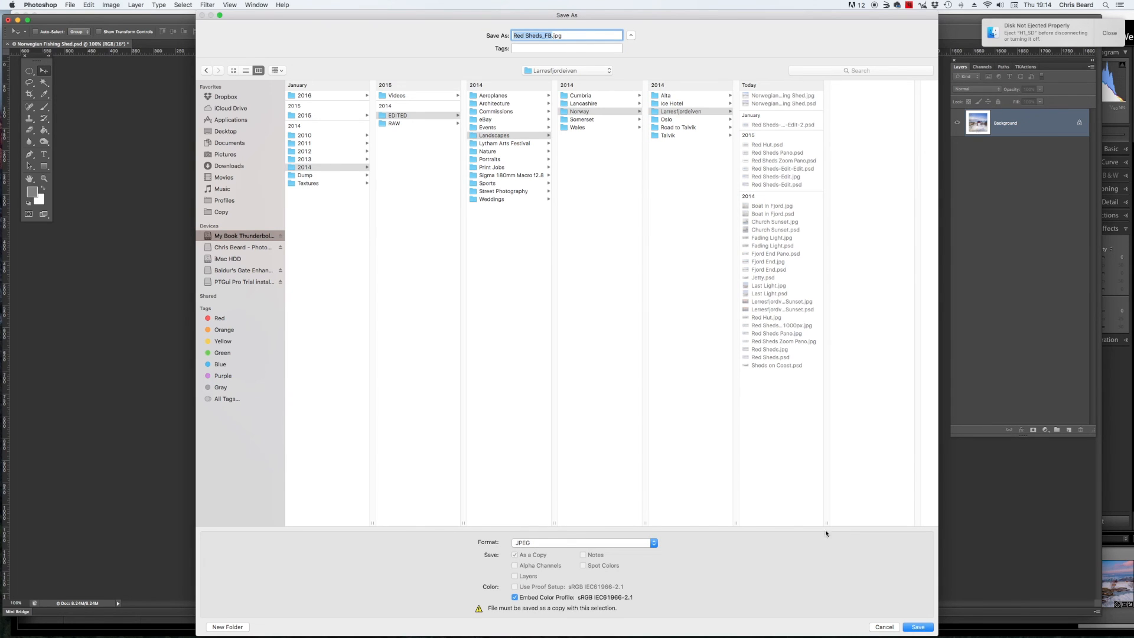
left_click(918, 626)
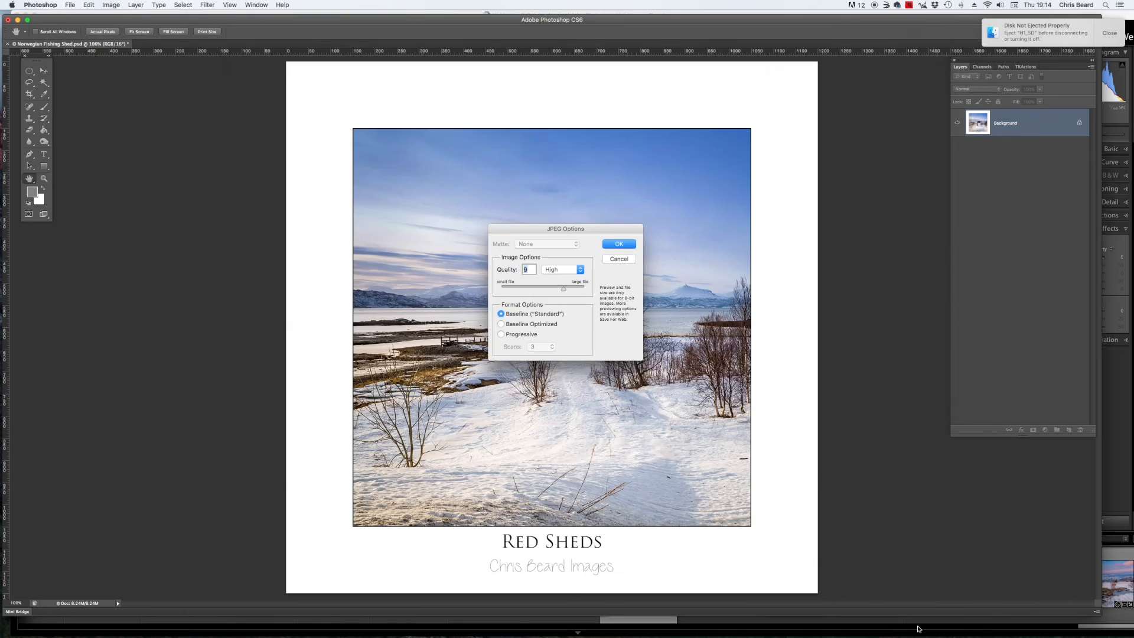
Raise the JPEG quality to the large-file end of the scale and finish saving
left_click(524, 267)
mouse_move(564, 291)
left_mouse_down()
mouse_move(584, 291)
mouse_move(561, 291)
left_mouse_up()
left_click(584, 291)
left_click(618, 245)
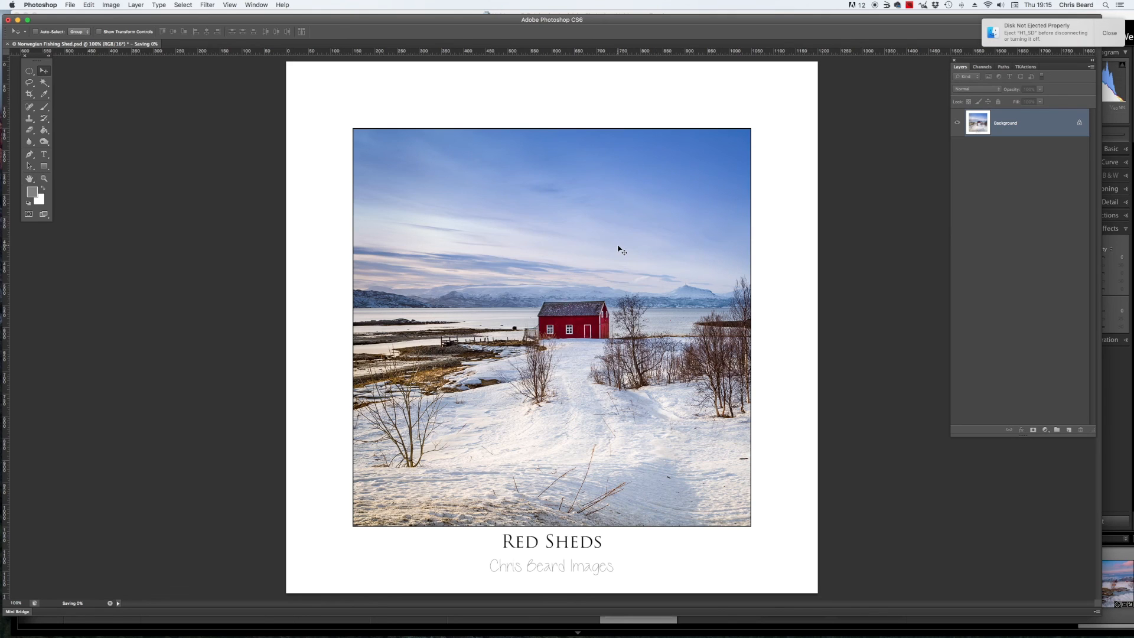